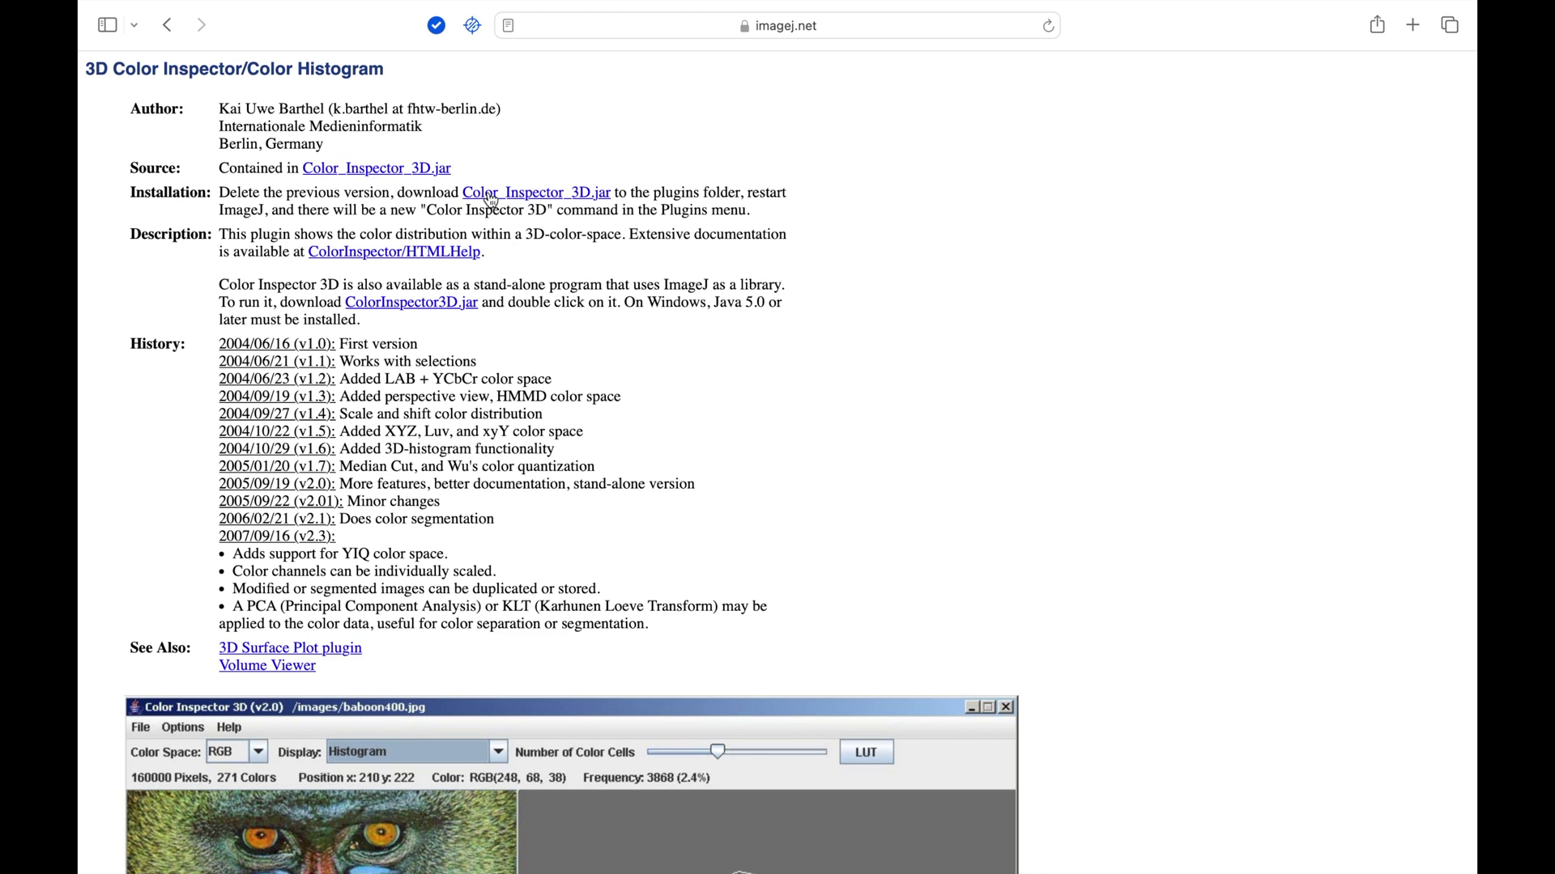
Choose Download Linked File As… on the Color_Inspector_3D.jar link in Safari.
right_click(528, 199)
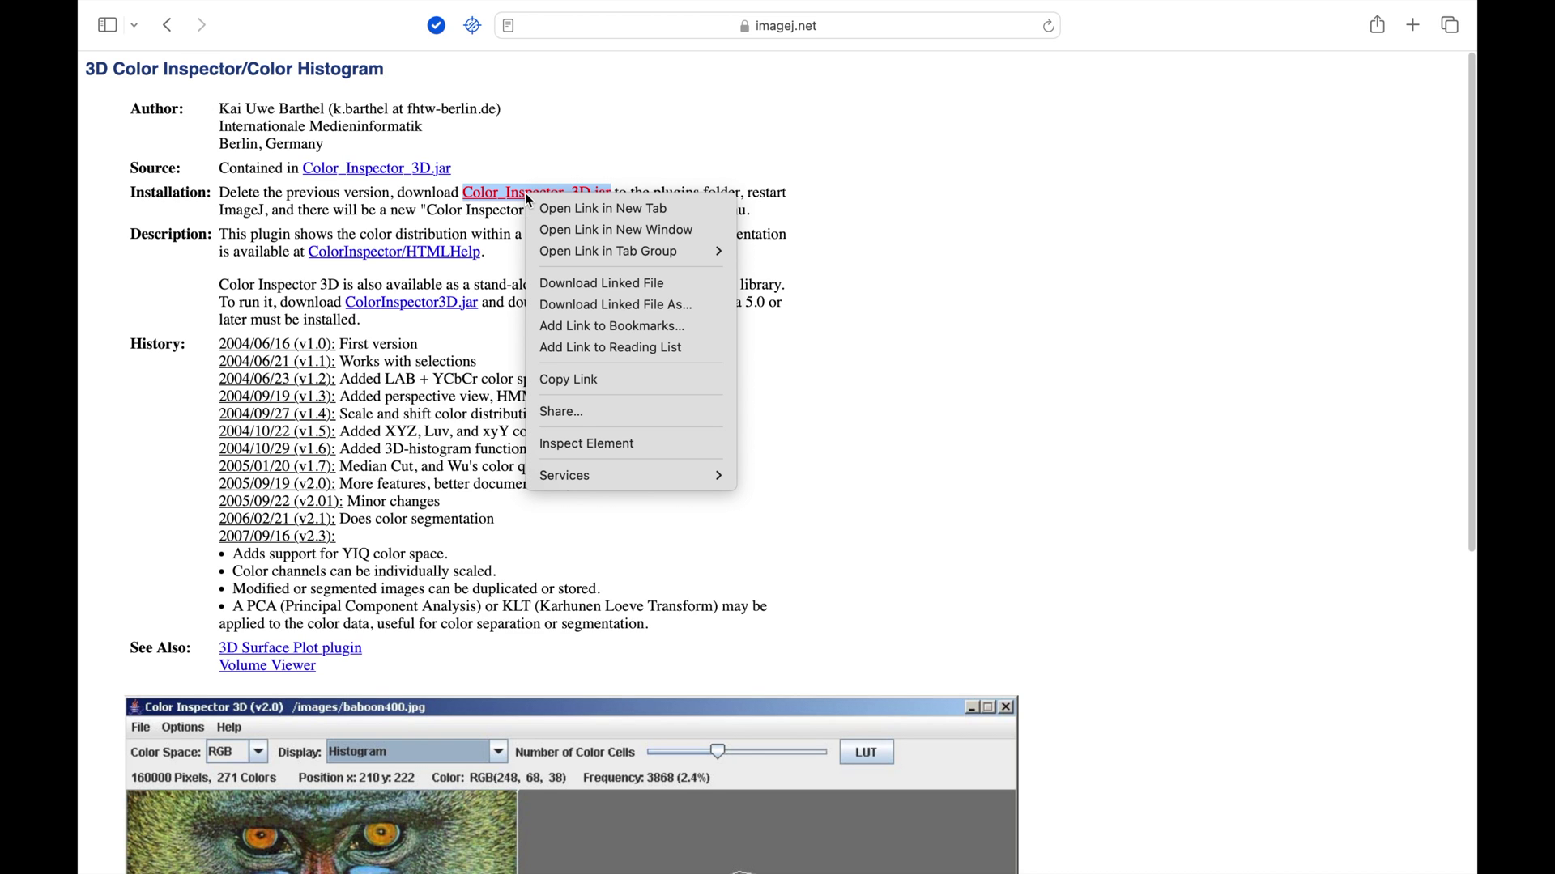
left_click(599, 305)
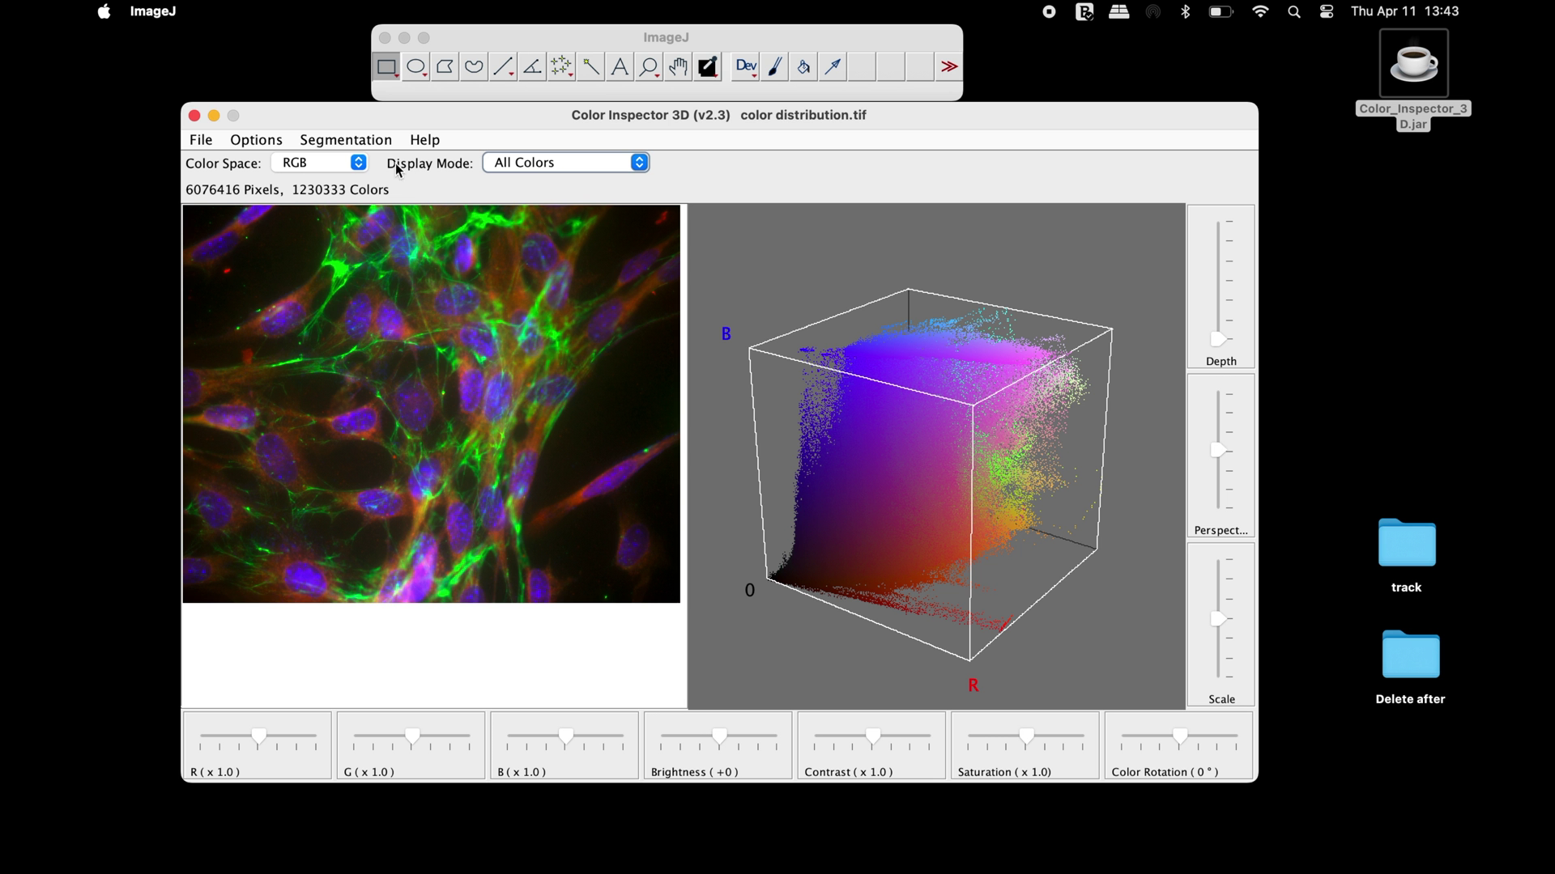
Keep RGB as the Color Inspector 3D colour space for color distribution.tif.
left_click(359, 164)
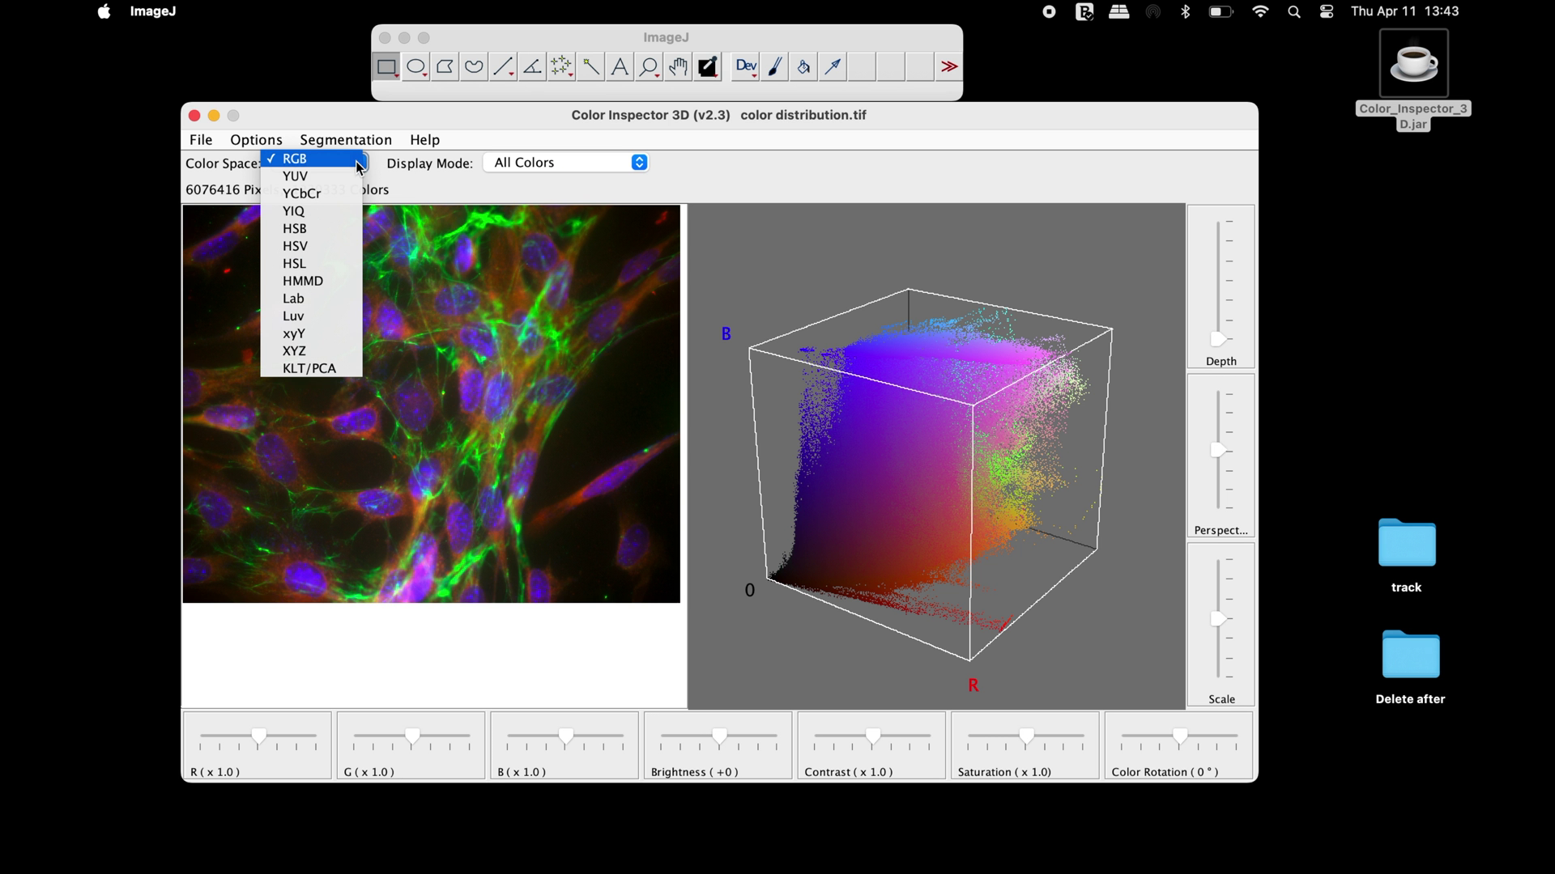
left_click(644, 163)
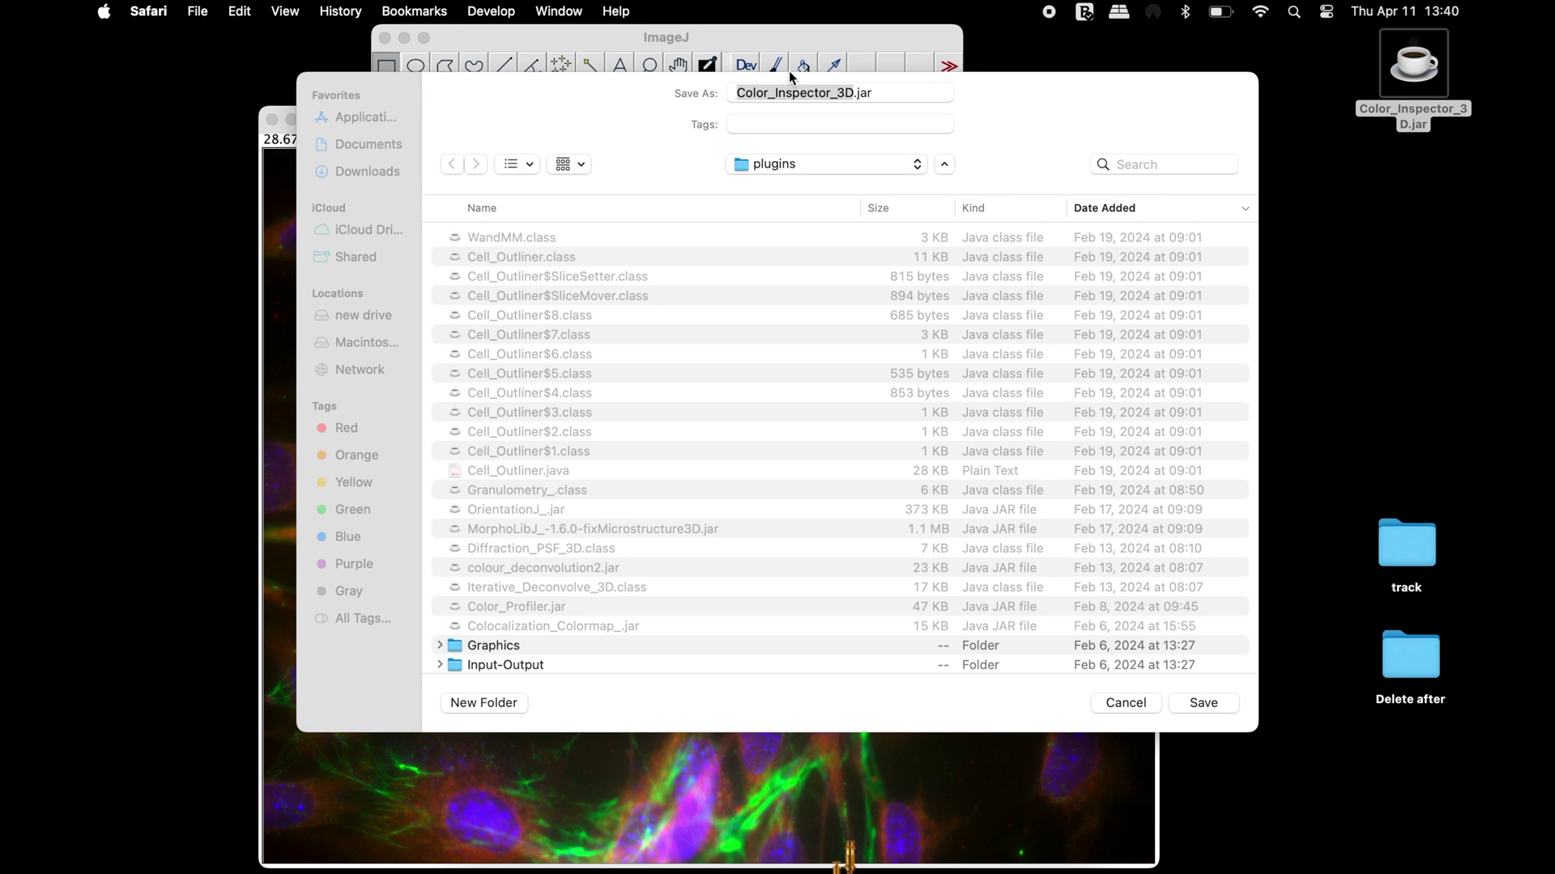
Save Color_Inspector_3D.jar into the ImageJ plugins folder and view ImageJ's plugins.
left_click(1198, 703)
left_click(489, 11)
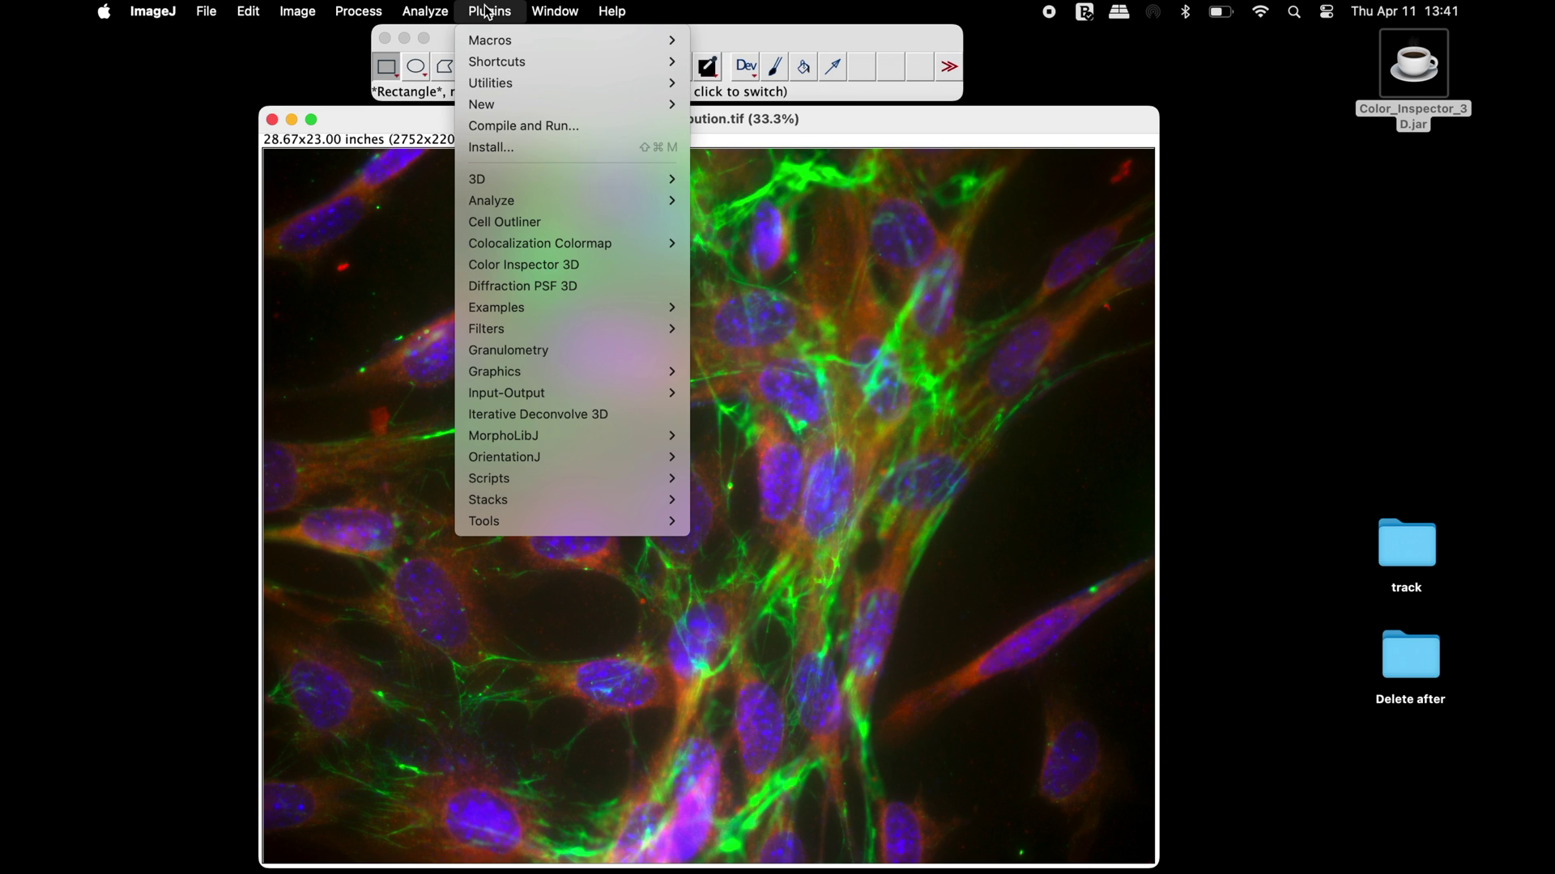
Run Color Inspector 3D on color distribution.tif, keeping the RGB colour space.
left_click(616, 264)
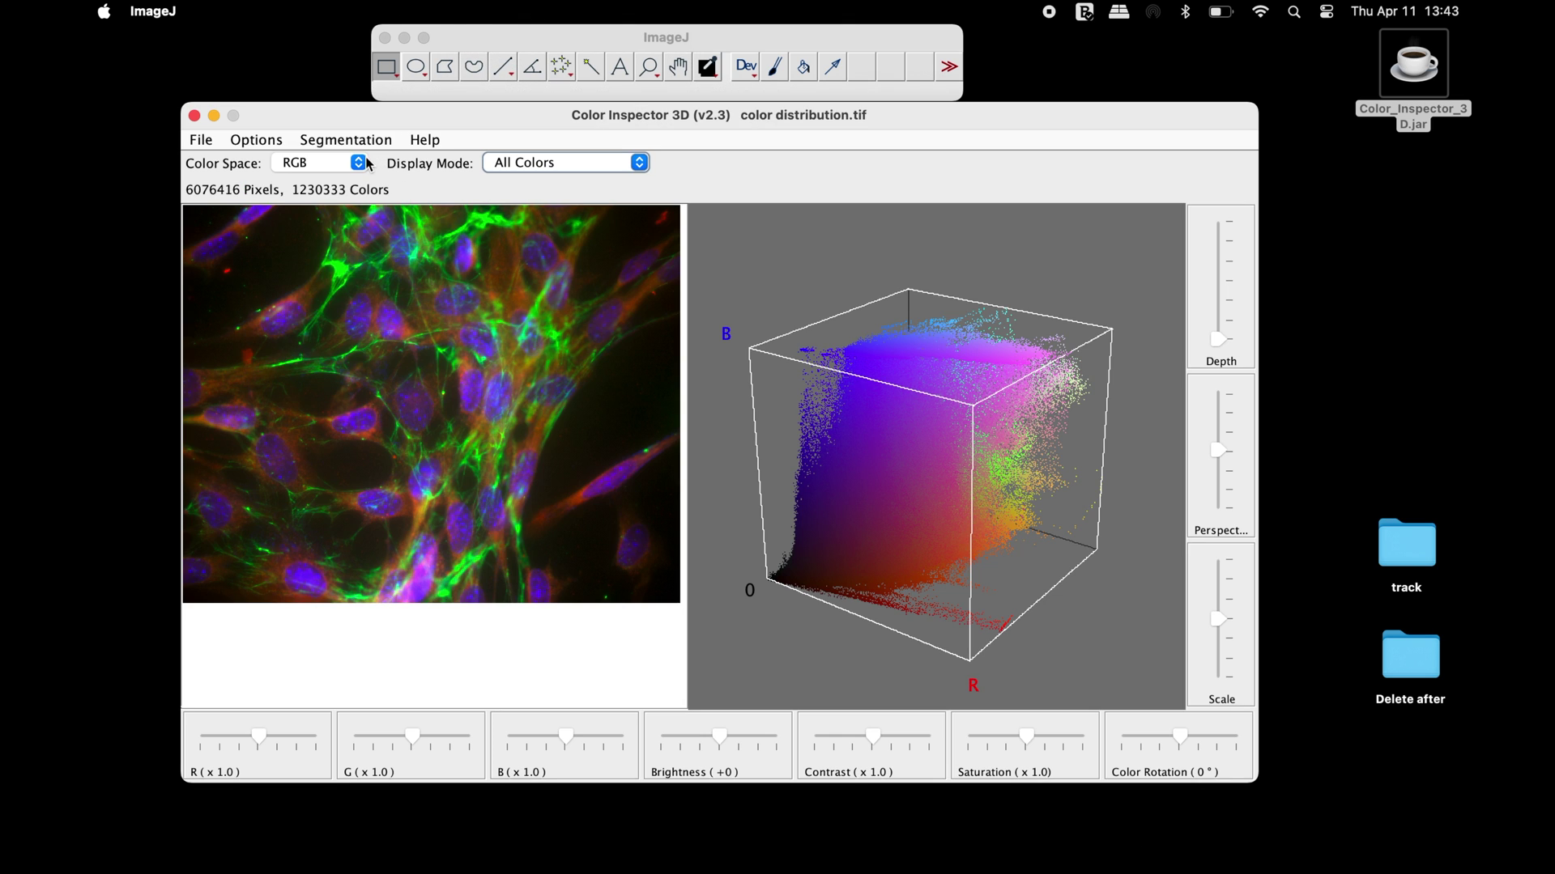
left_click(357, 163)
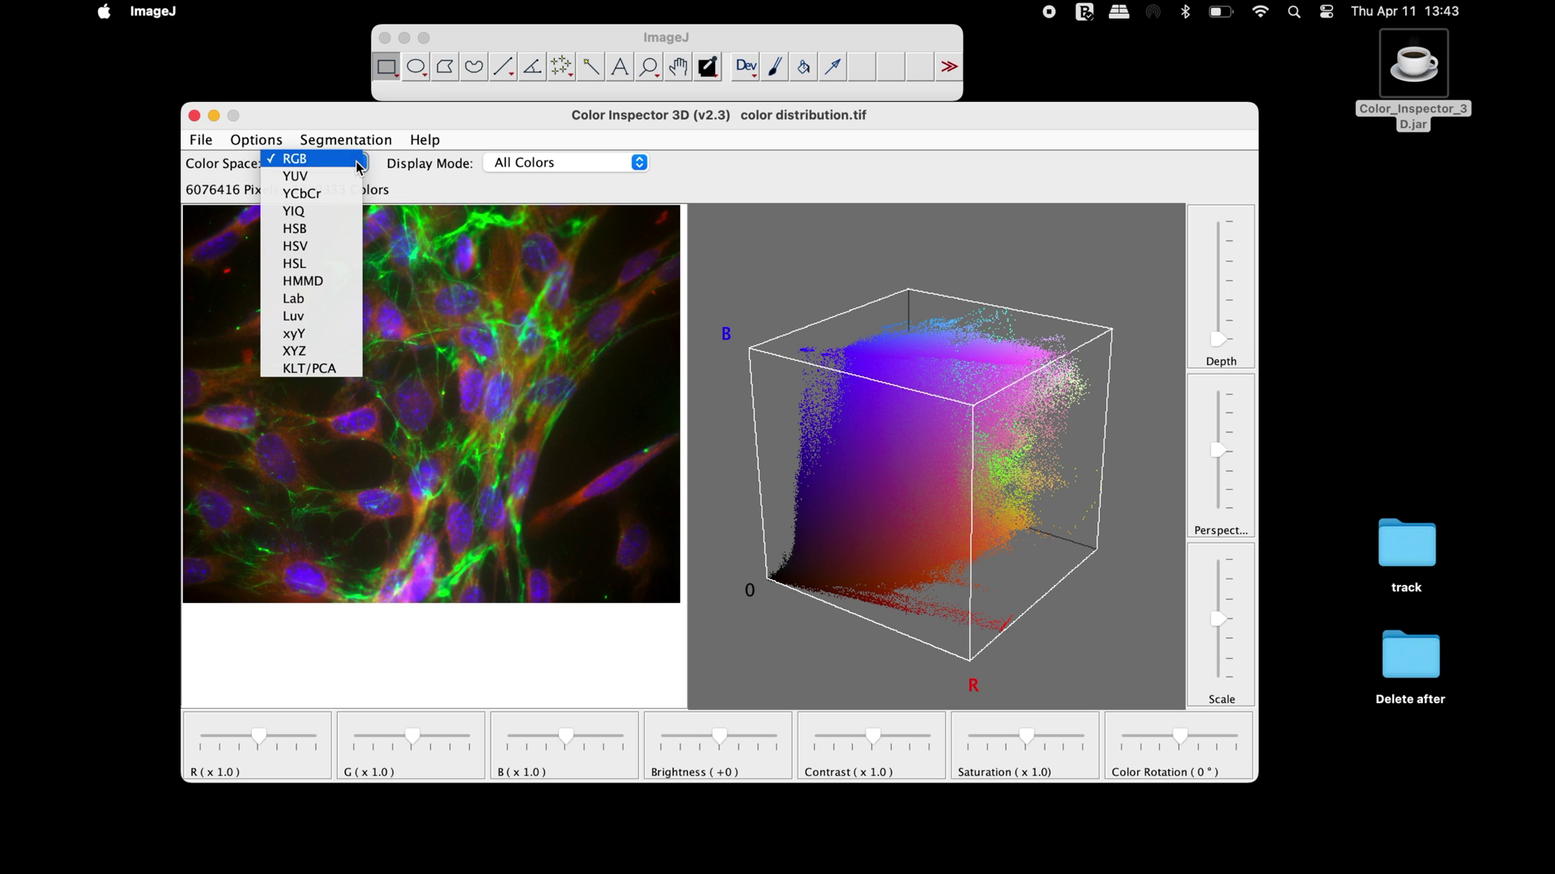
left_click(357, 166)
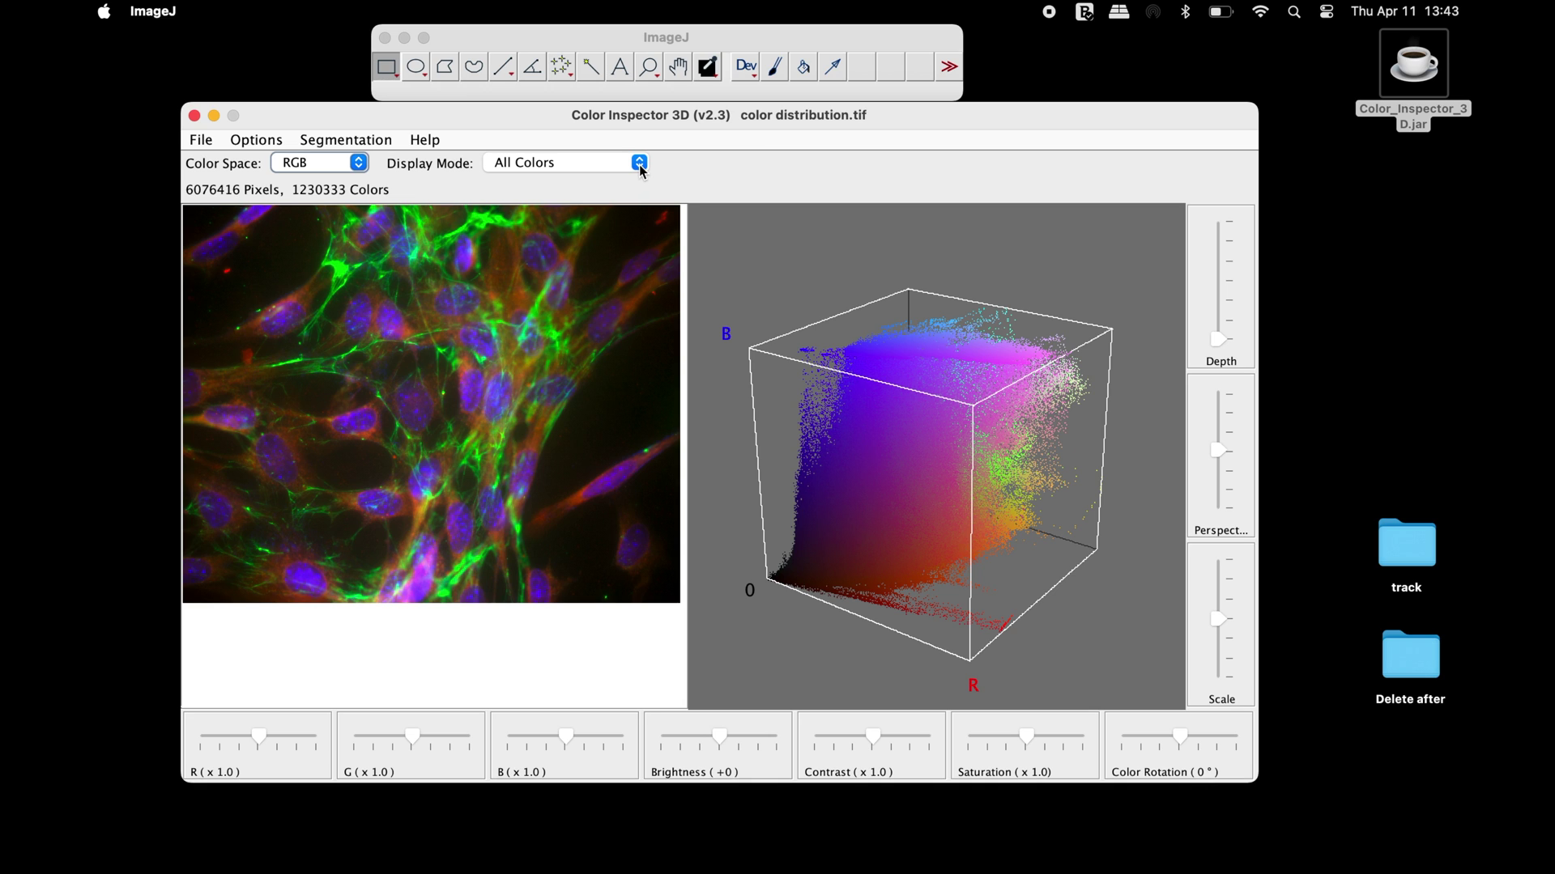
Switch the plot to Frequency Weighted display and nudge the Weight slider up.
left_click(641, 166)
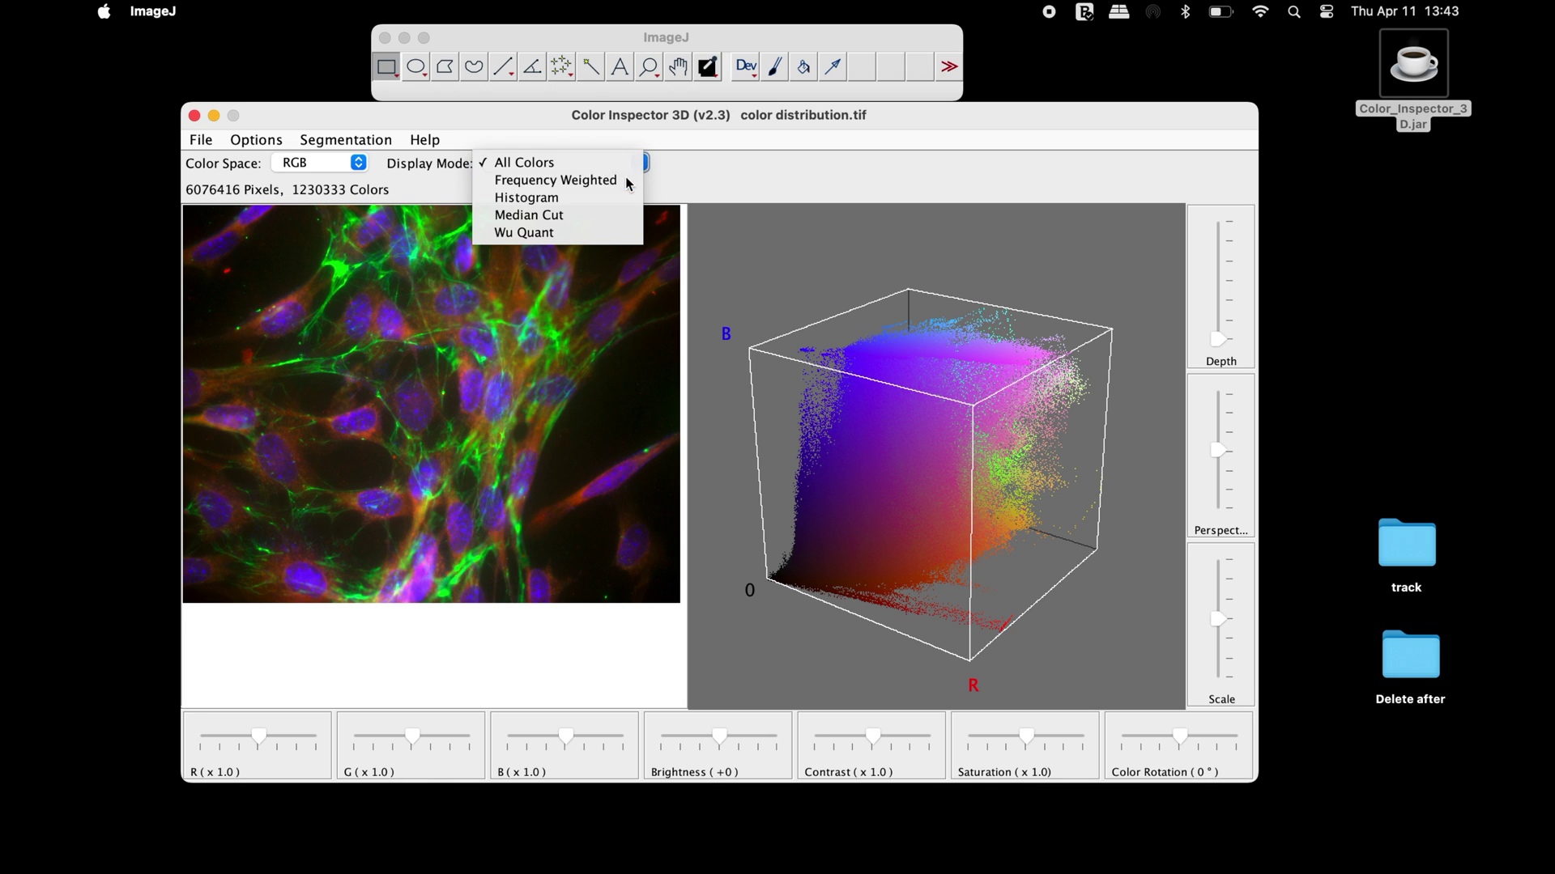
left_click(626, 181)
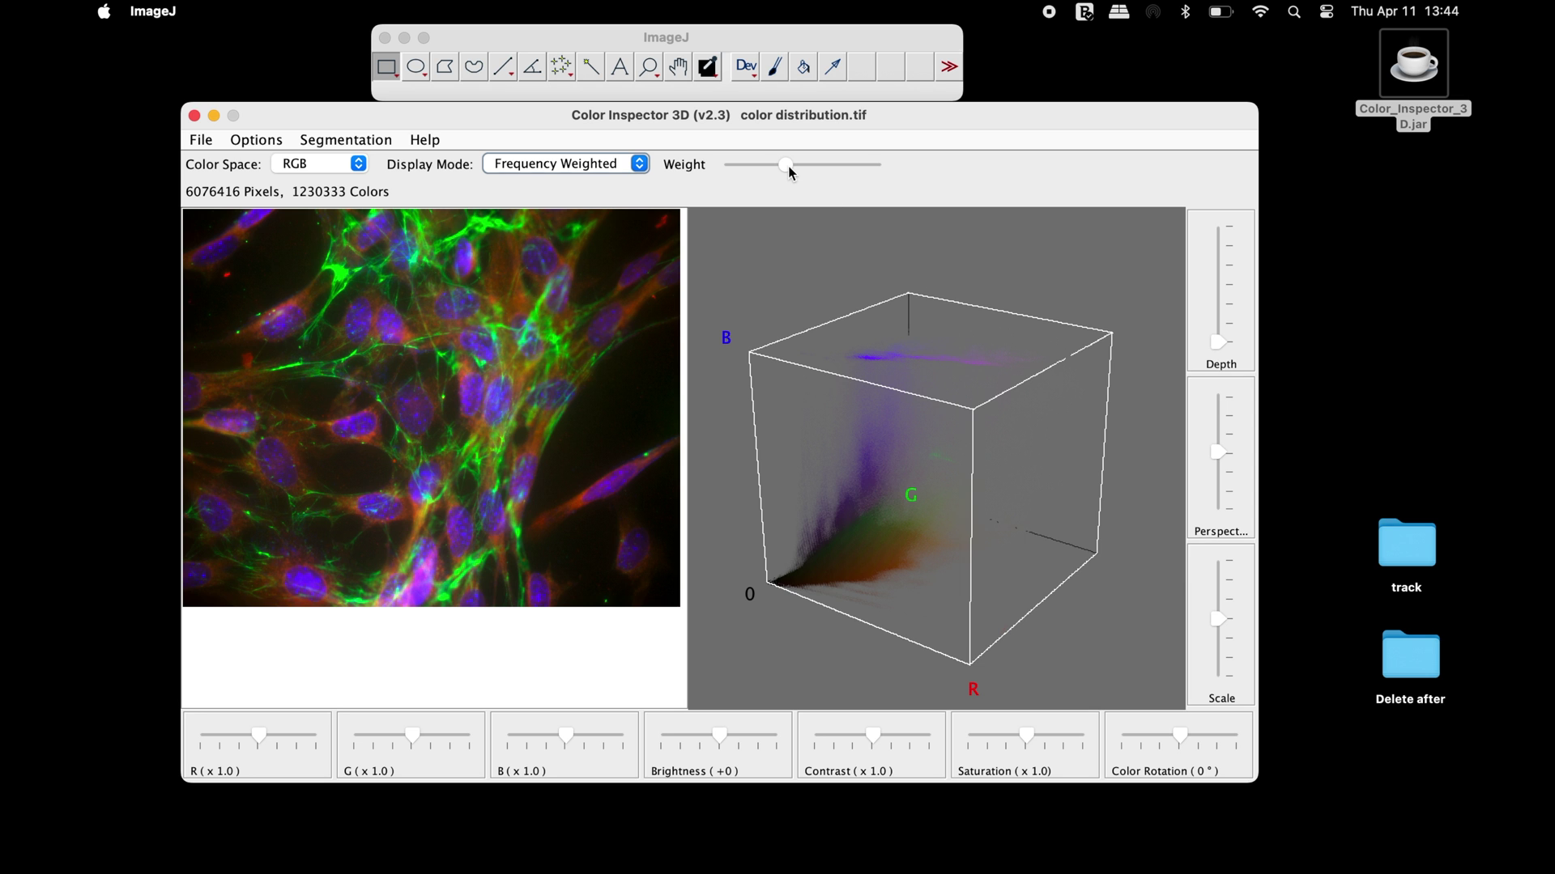
left_click_drag(789, 167, 838, 175)
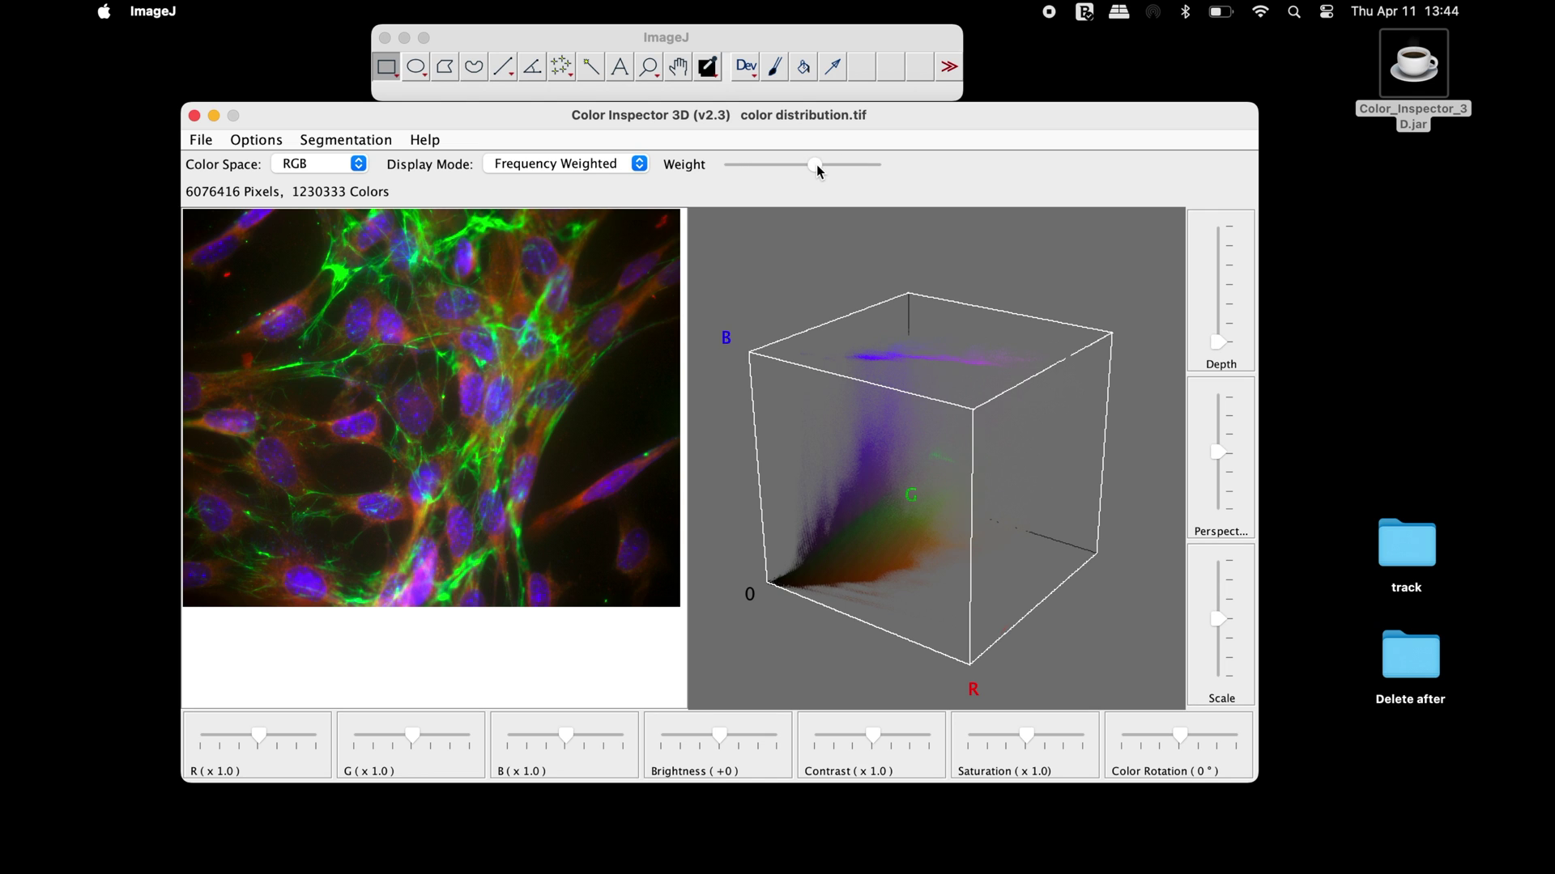
left_click(640, 163)
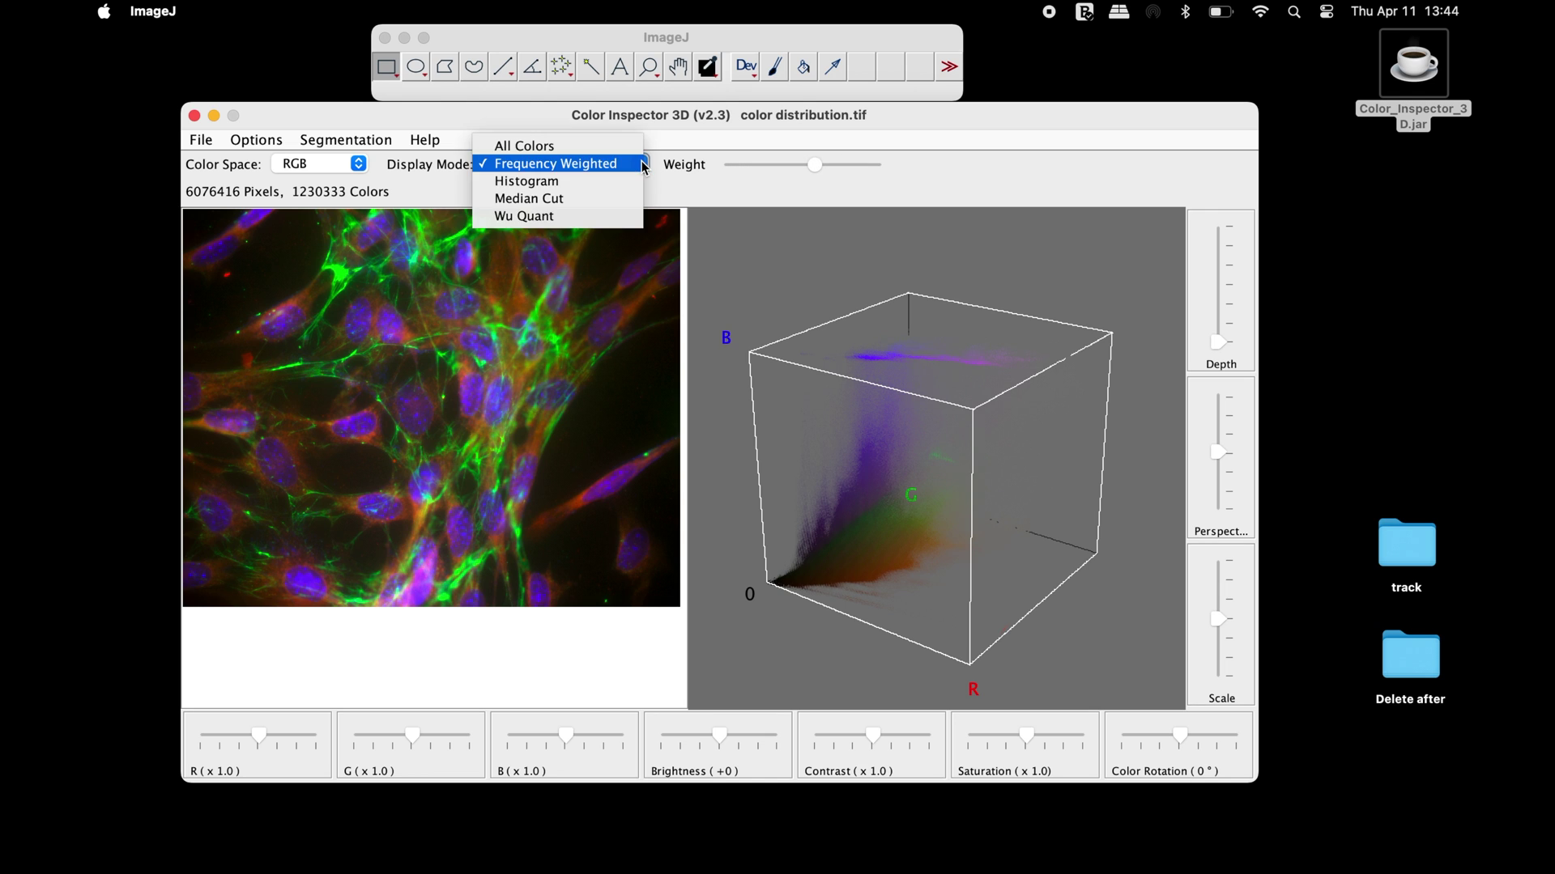
Show a 3D histogram of 670 colour cells and review its LUT frequency table.
left_click(601, 181)
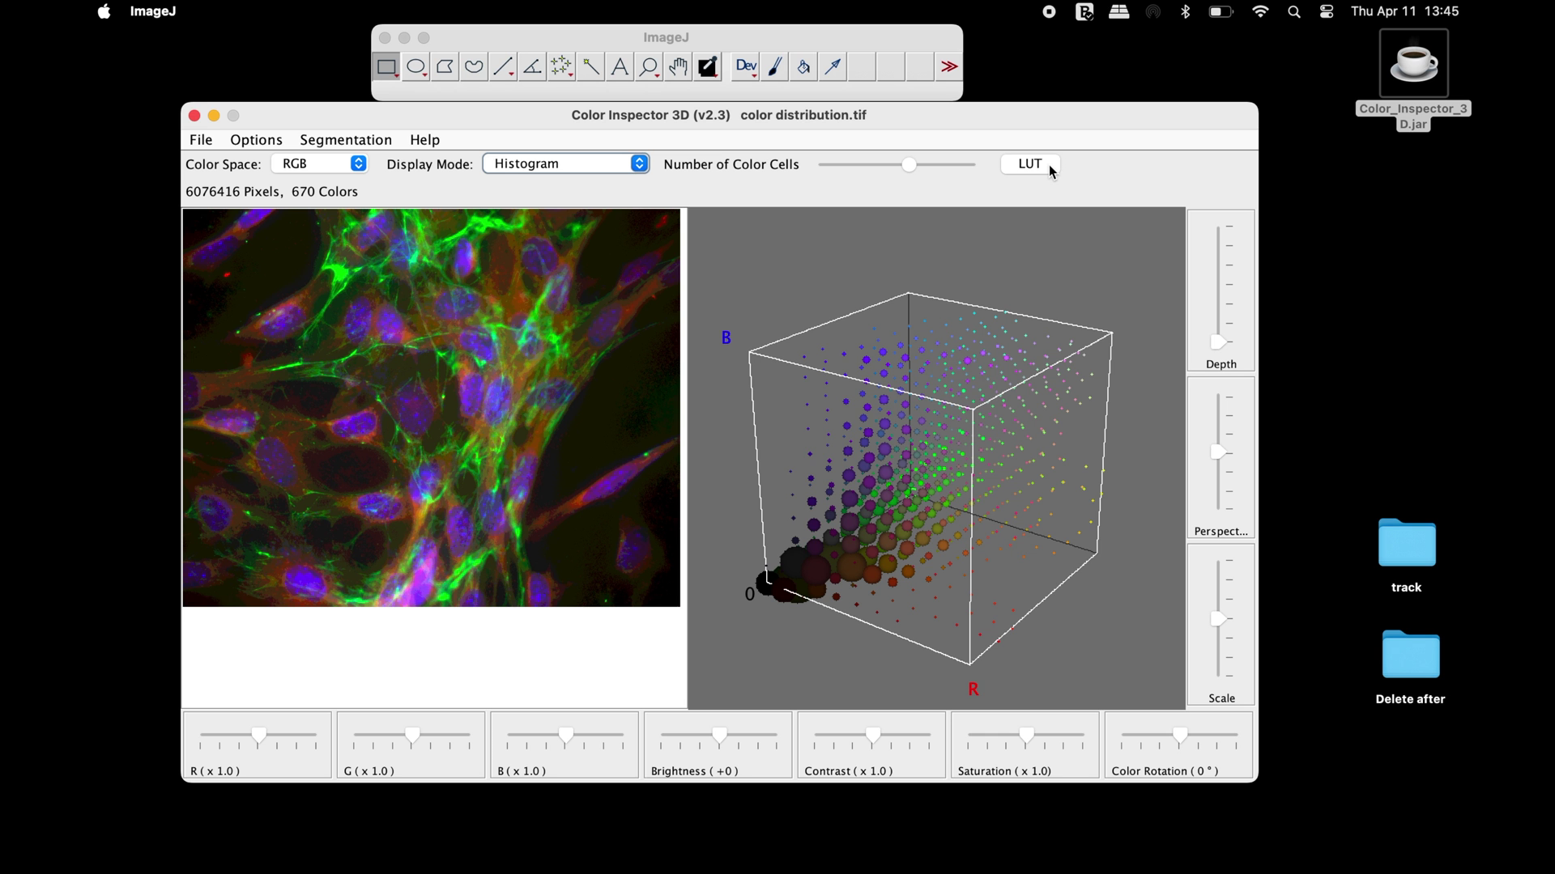
left_click(1047, 164)
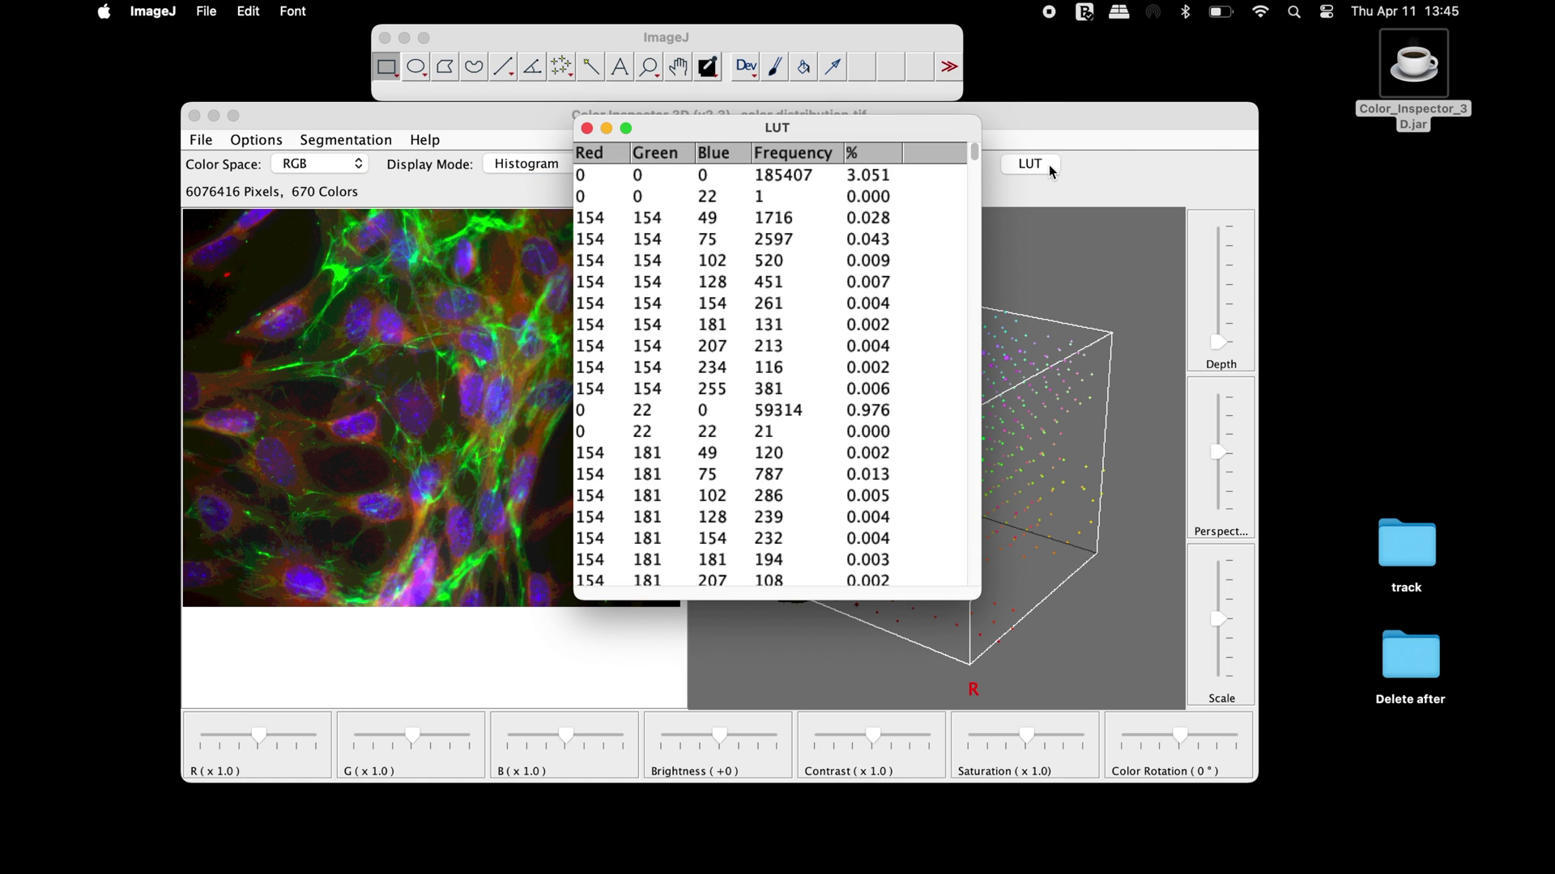
left_click(587, 128)
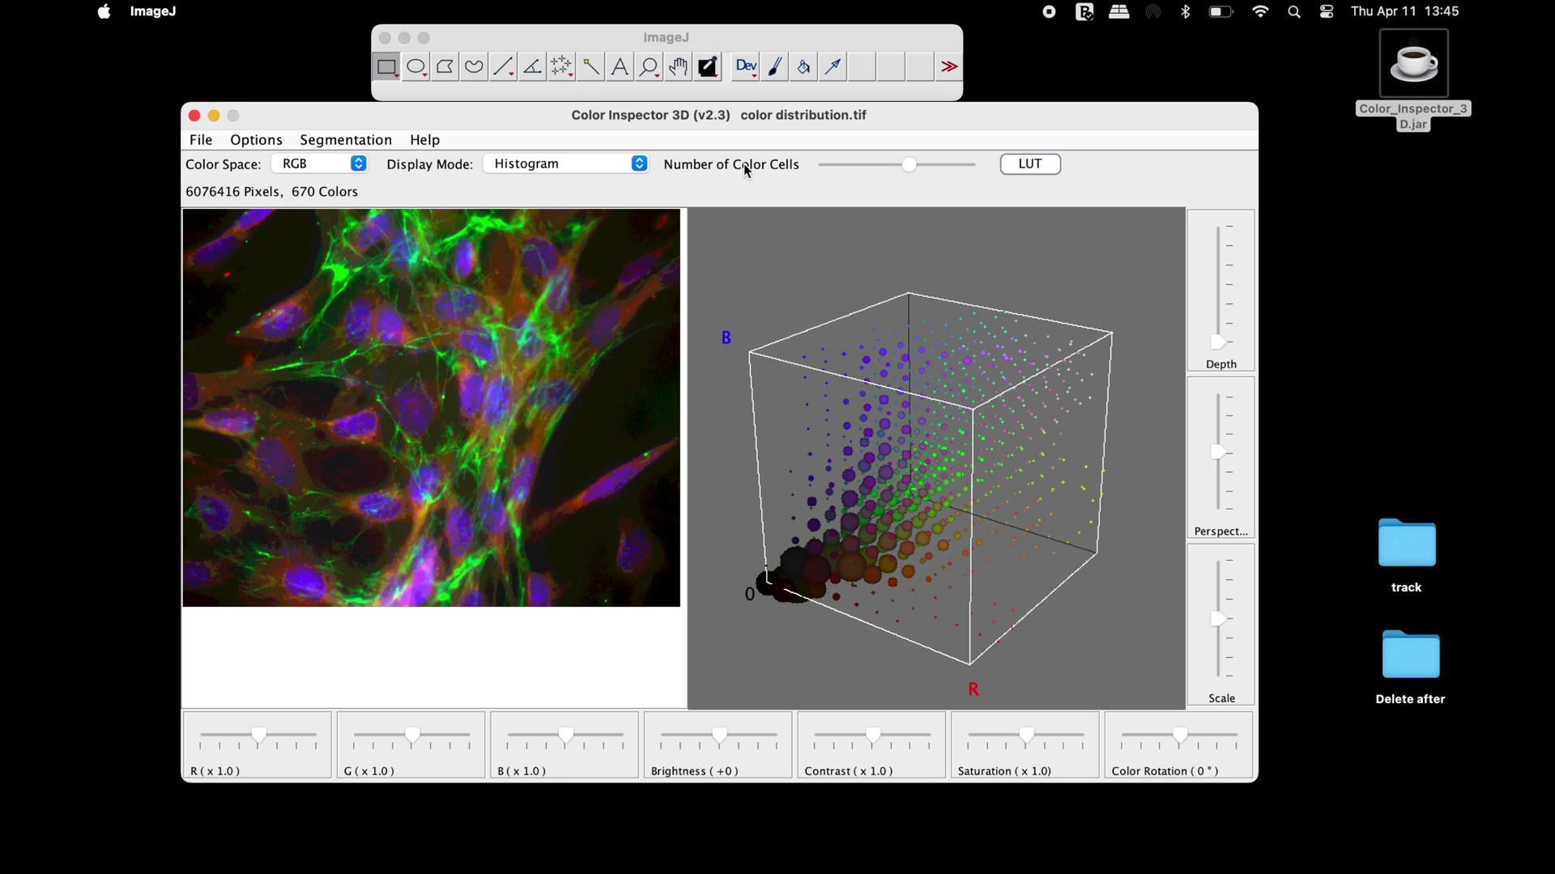
left_click(639, 164)
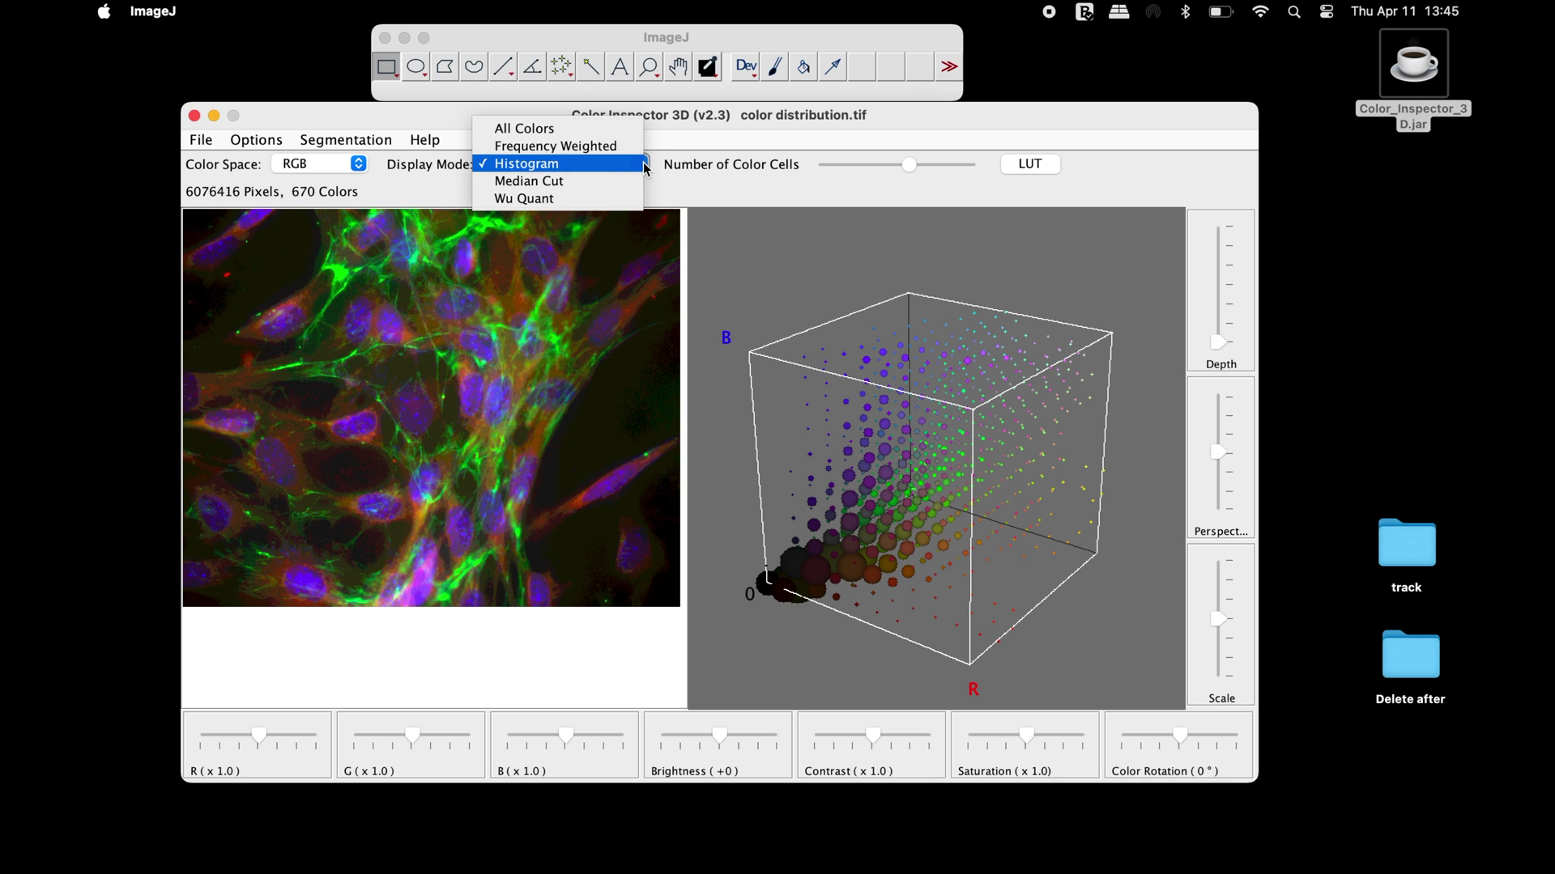
Quantise with Median Cut, adjusting colours from 229 to 171, then pick Wu Quant.
left_click(599, 192)
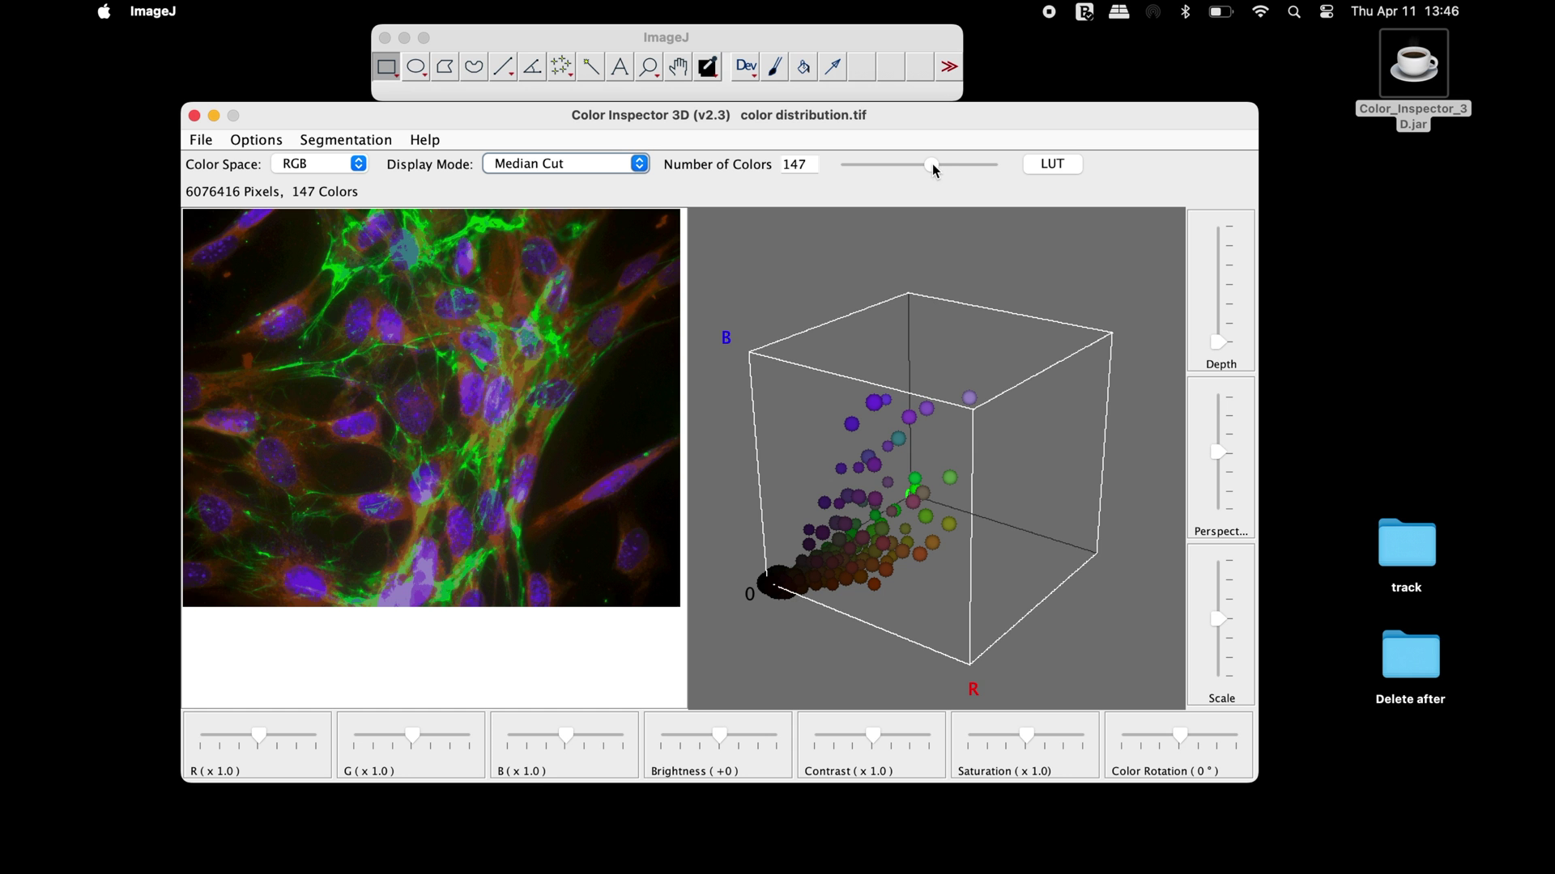
left_click_drag(933, 166, 983, 173)
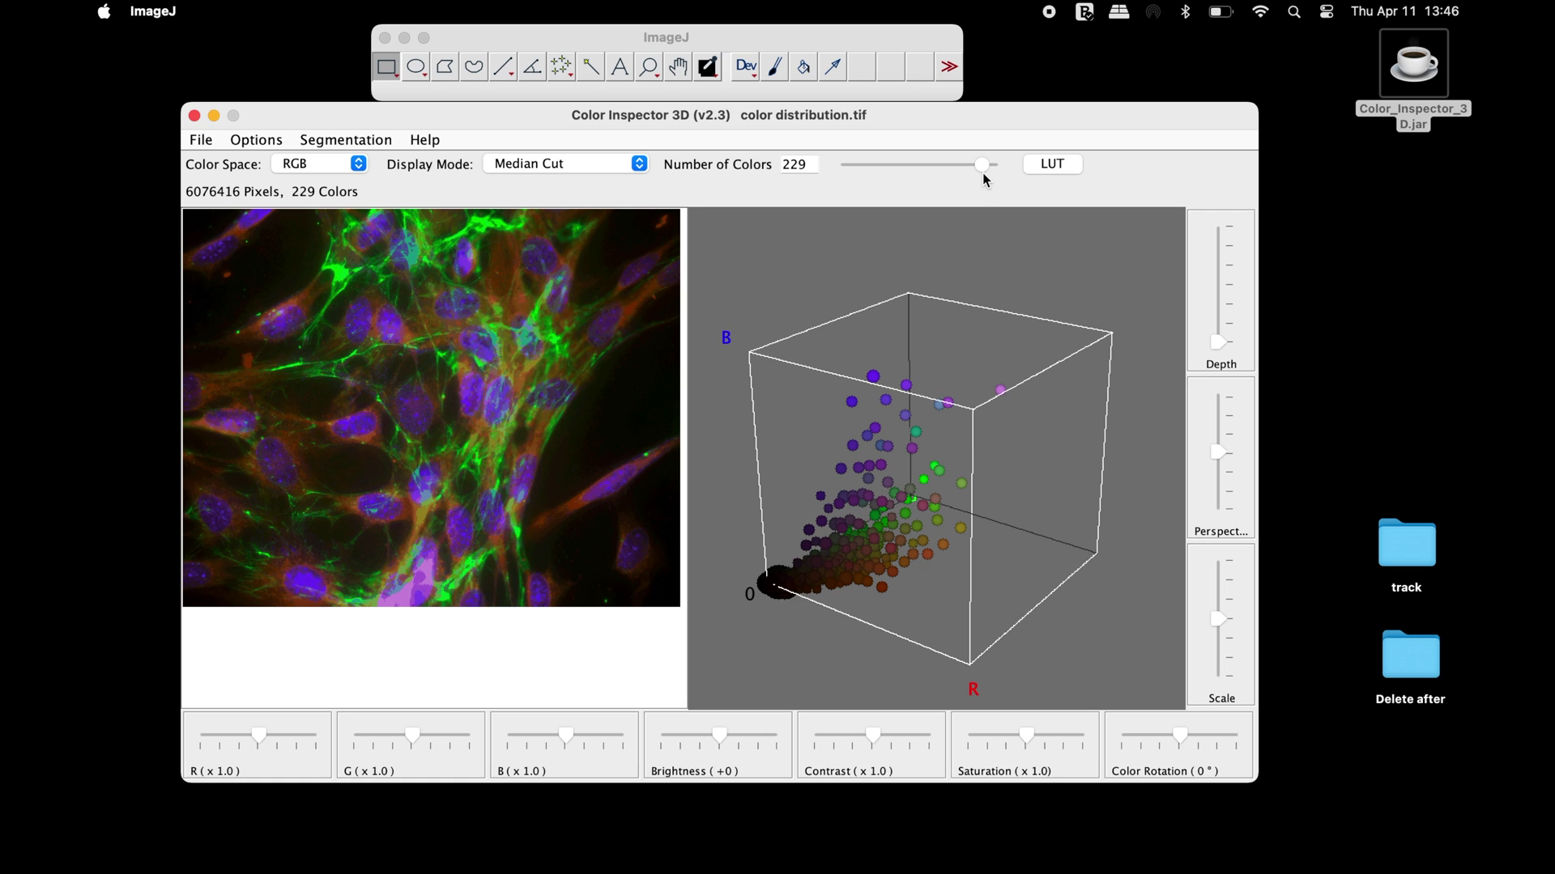
left_click_drag(983, 164, 946, 163)
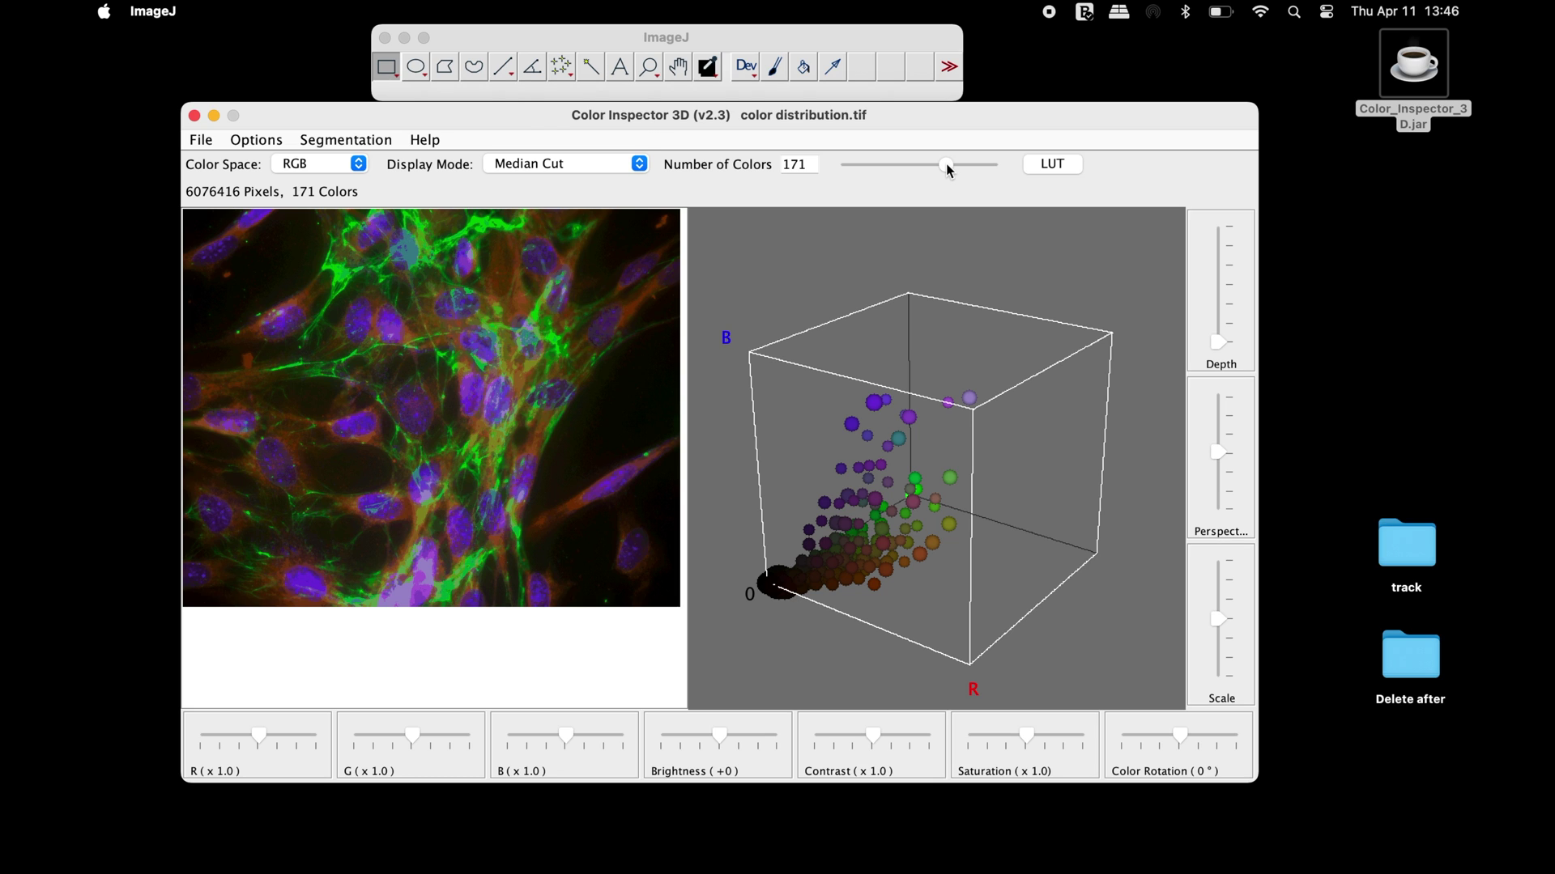
left_click(590, 164)
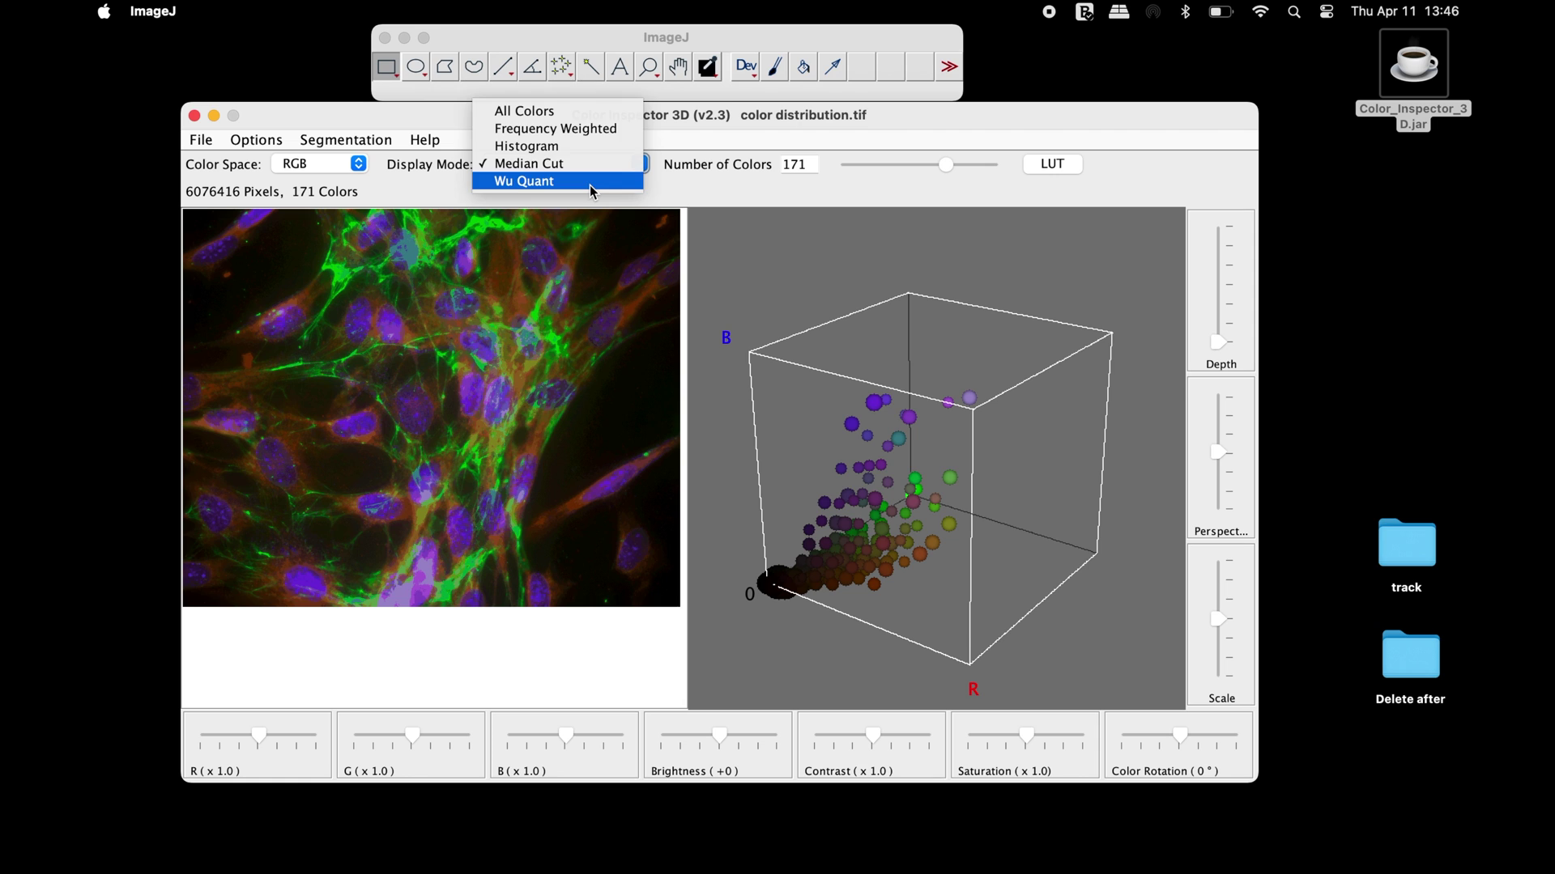
left_click(589, 182)
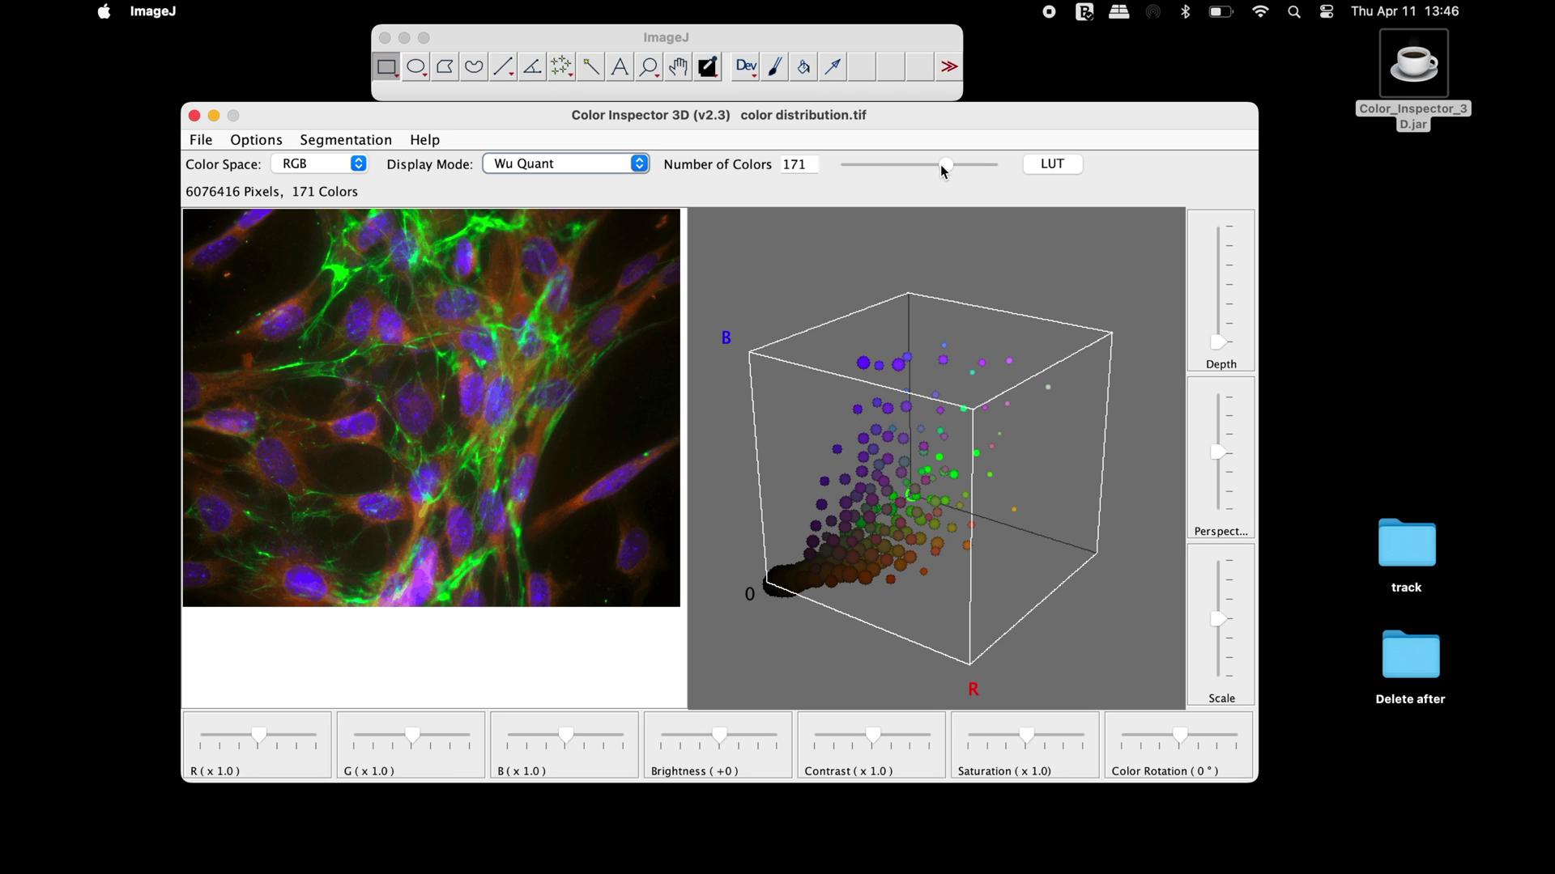
Set Wu Quant to 141 colours, check its LUT table, then return to Histogram mode.
left_click_drag(940, 164, 985, 169)
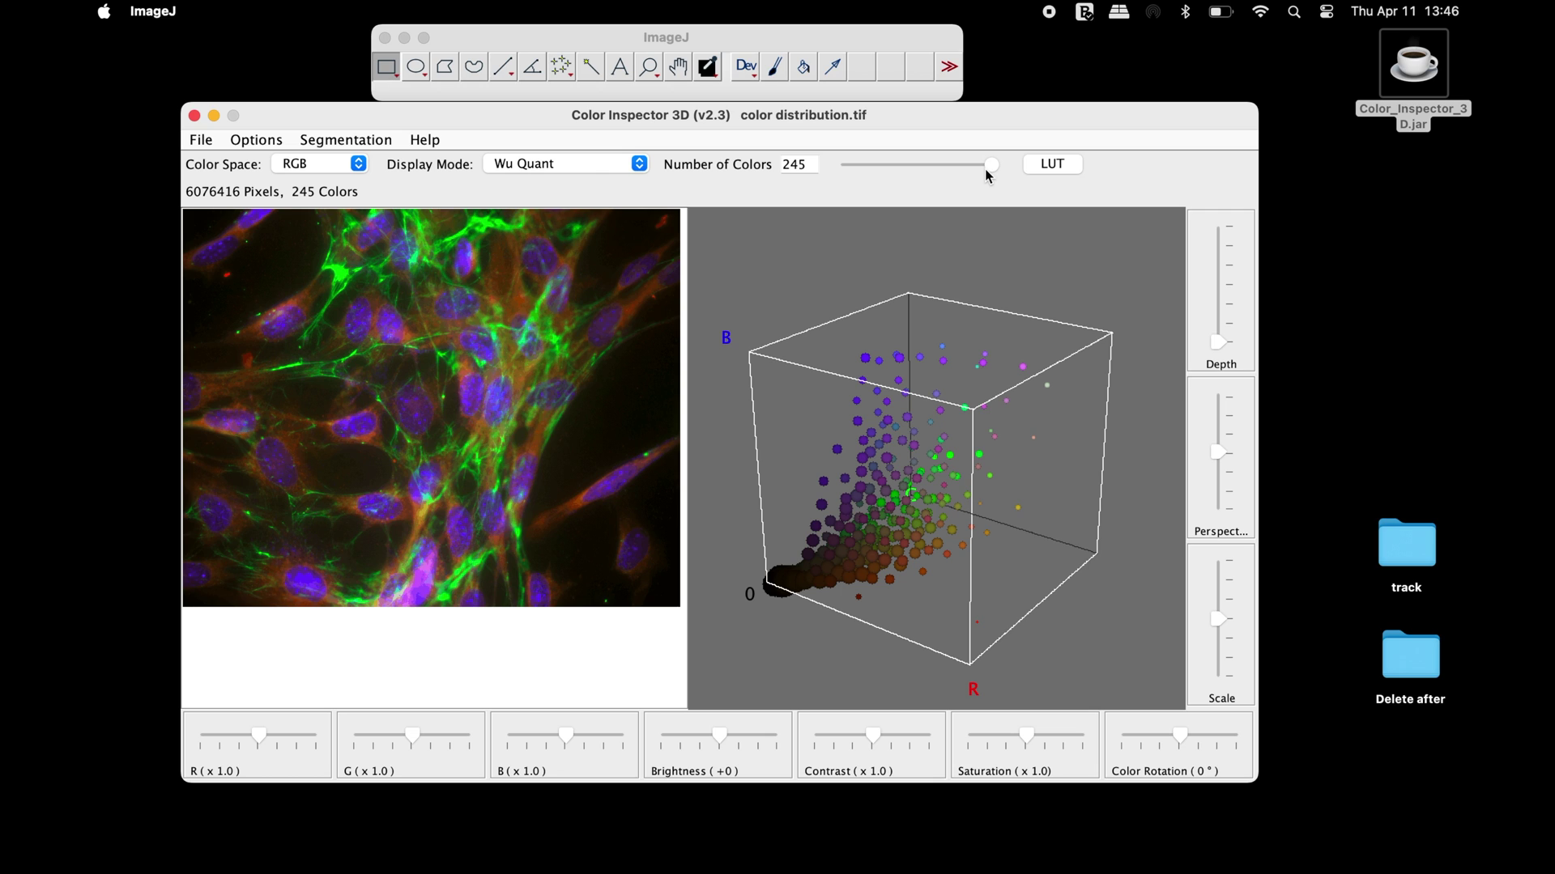
left_click_drag(986, 169, 926, 168)
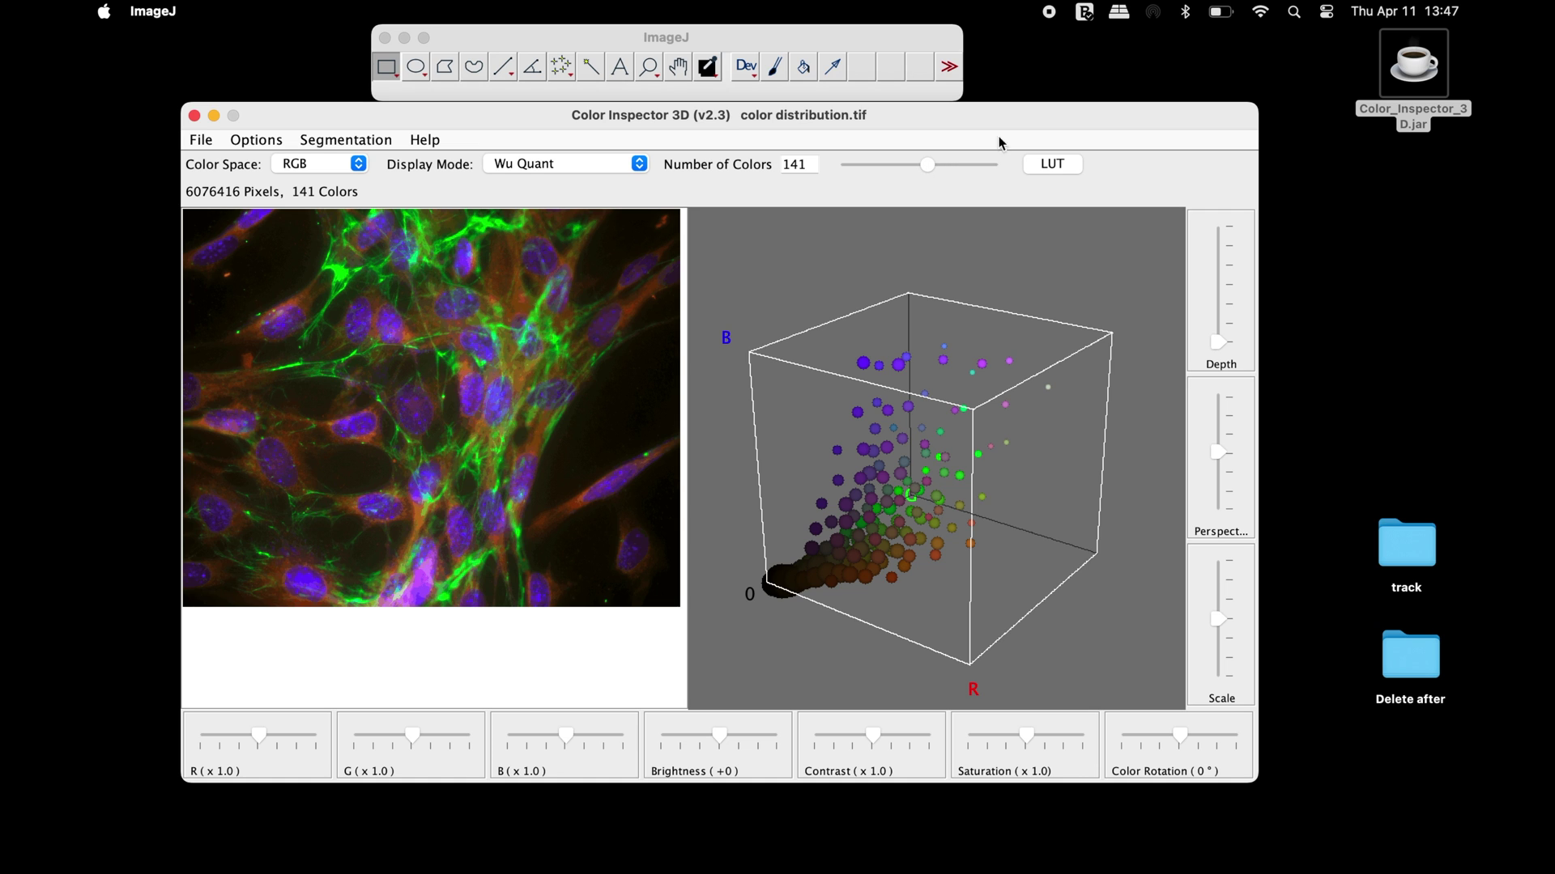
left_click(1072, 163)
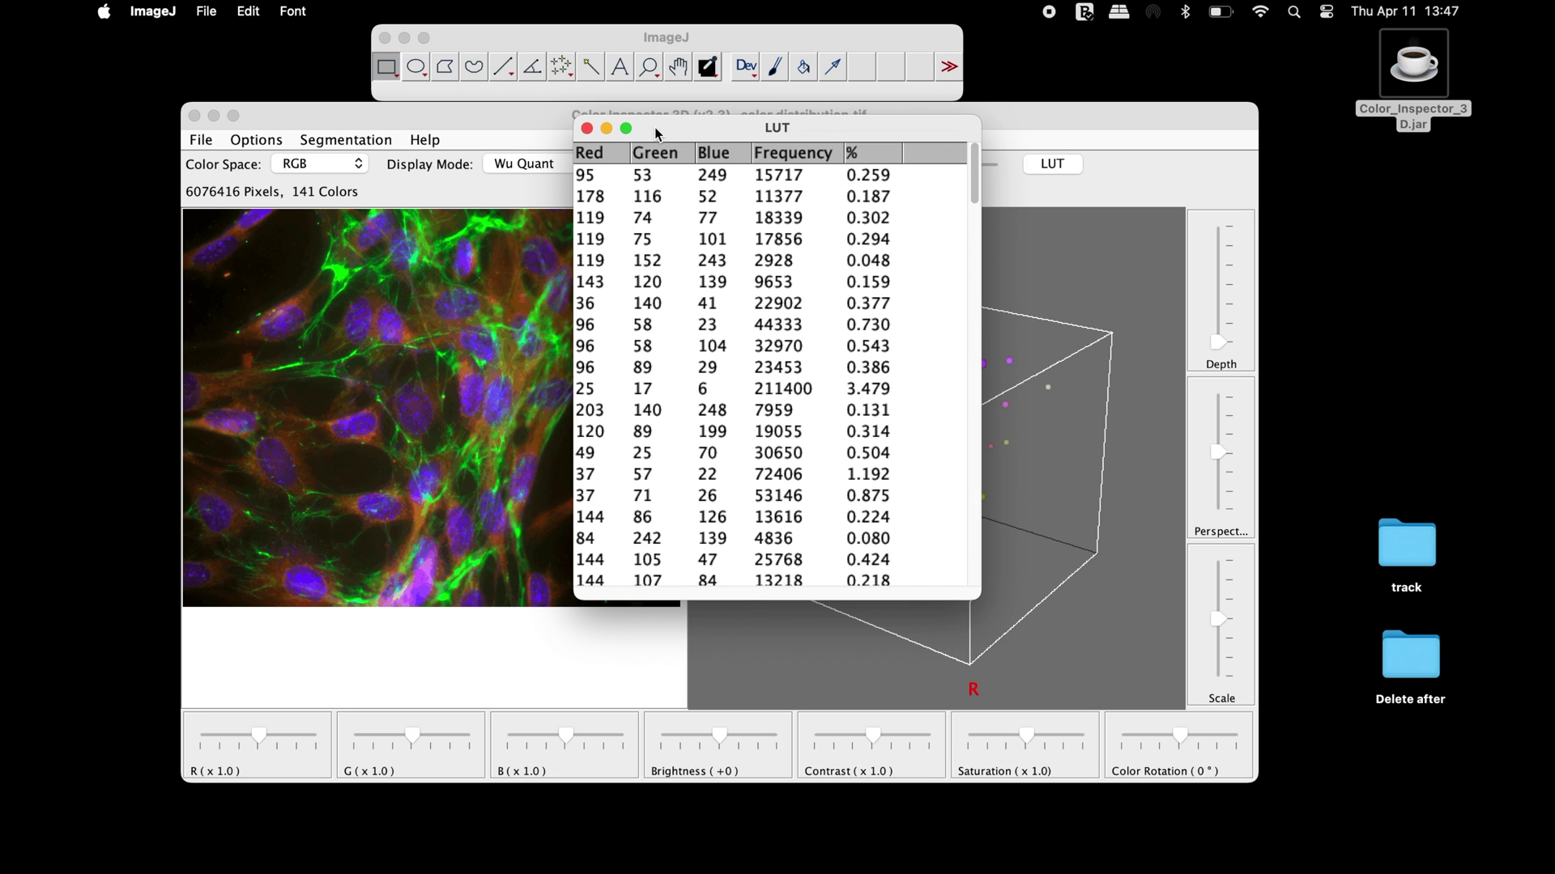
left_click(586, 128)
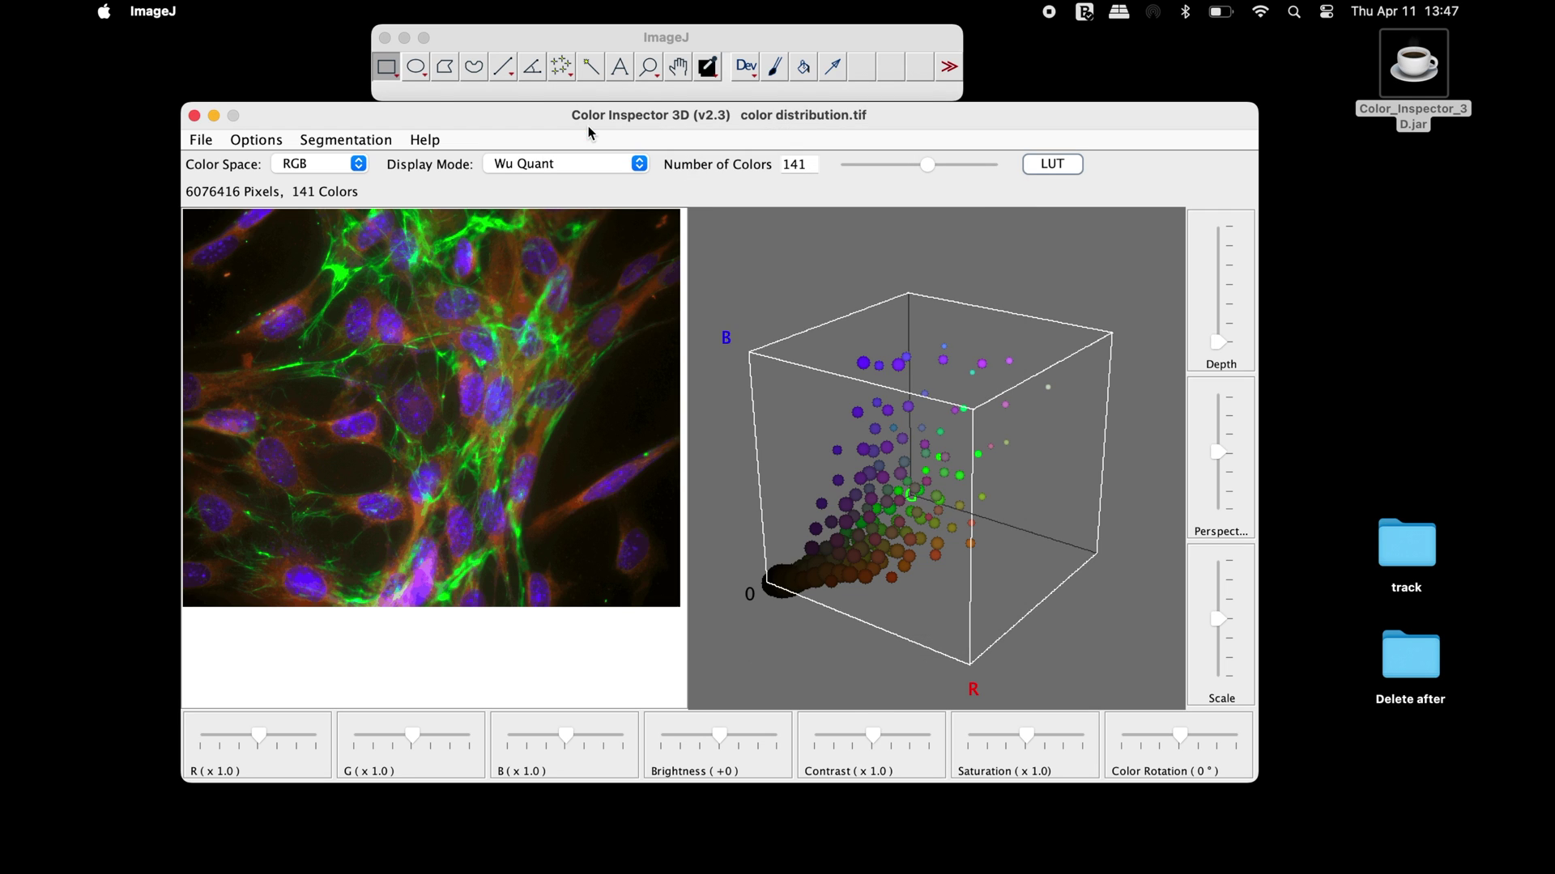
left_click(640, 165)
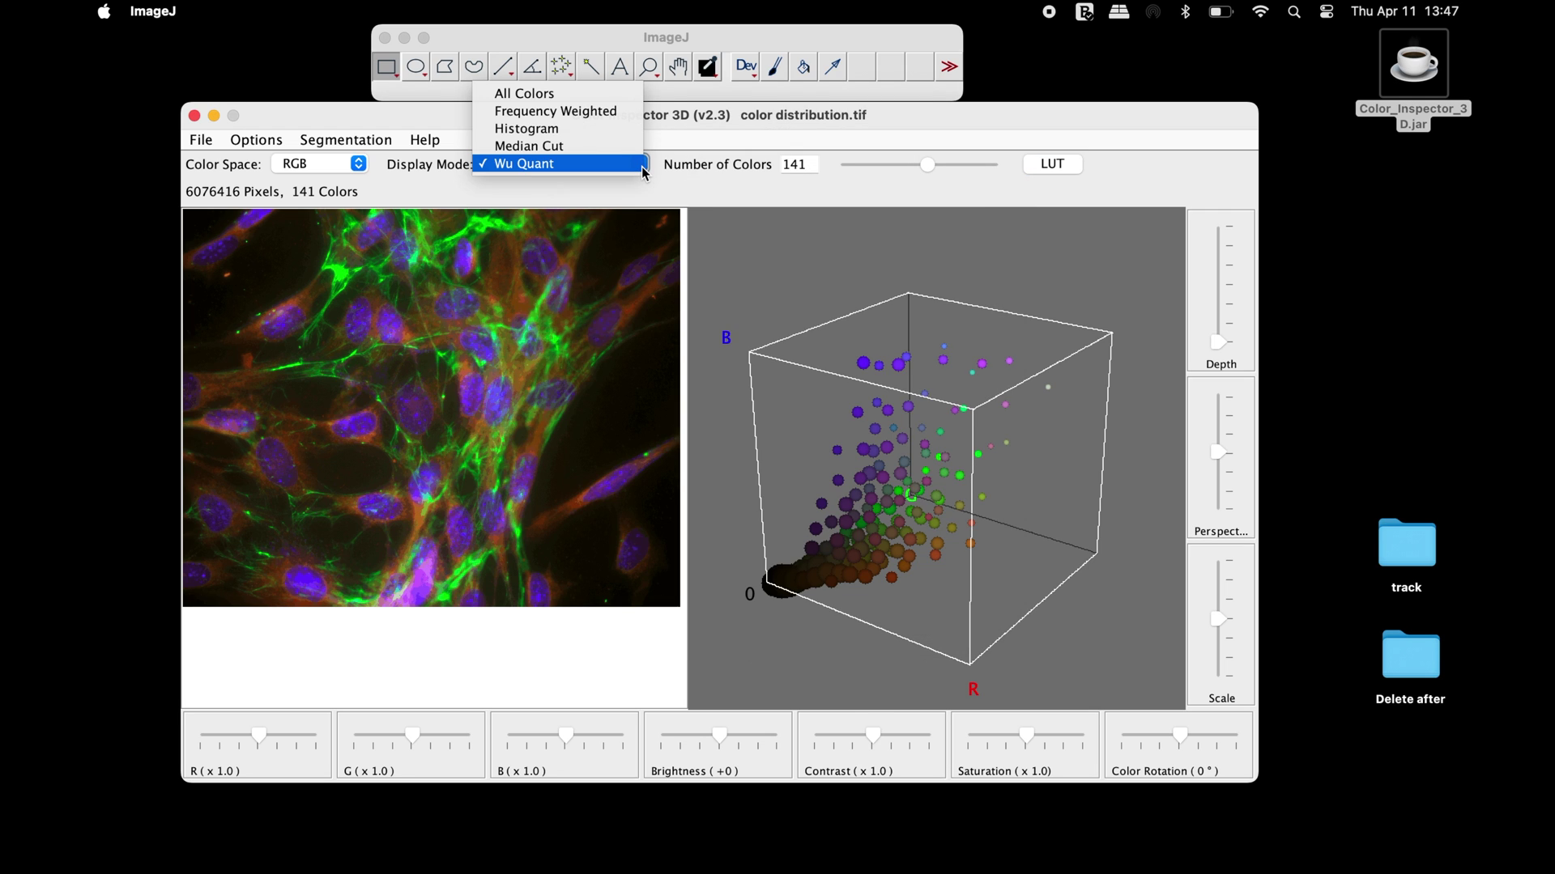
left_click(596, 131)
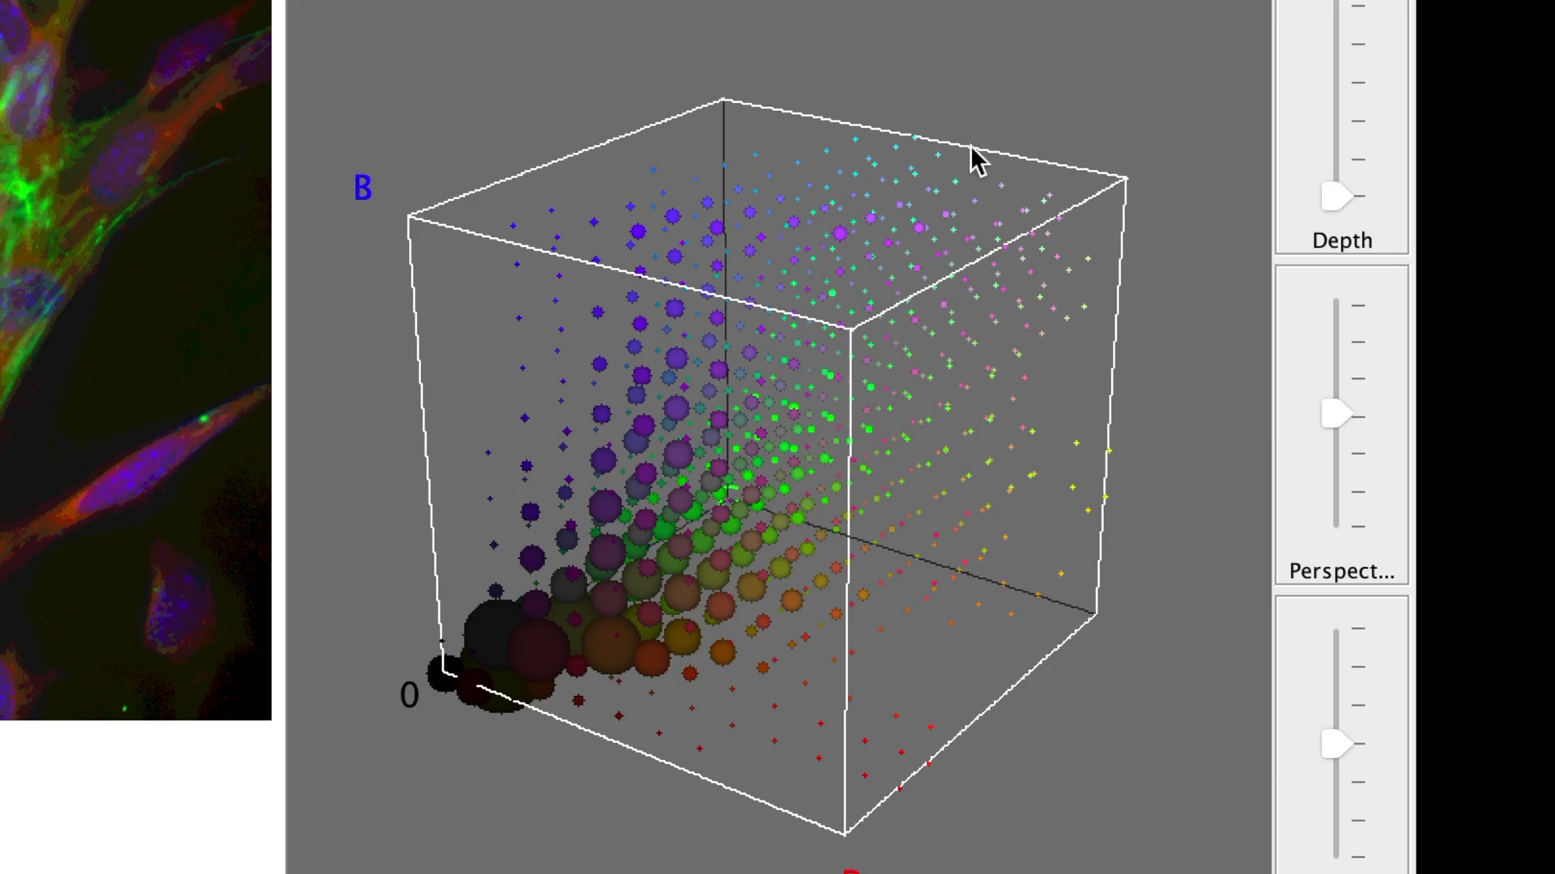
Rotate the 657-colour RGB histogram cube to show the B, R, G axes.
mouse_move(976, 158)
left_mouse_down()
mouse_move(834, 478)
mouse_move(873, 672)
left_mouse_up()
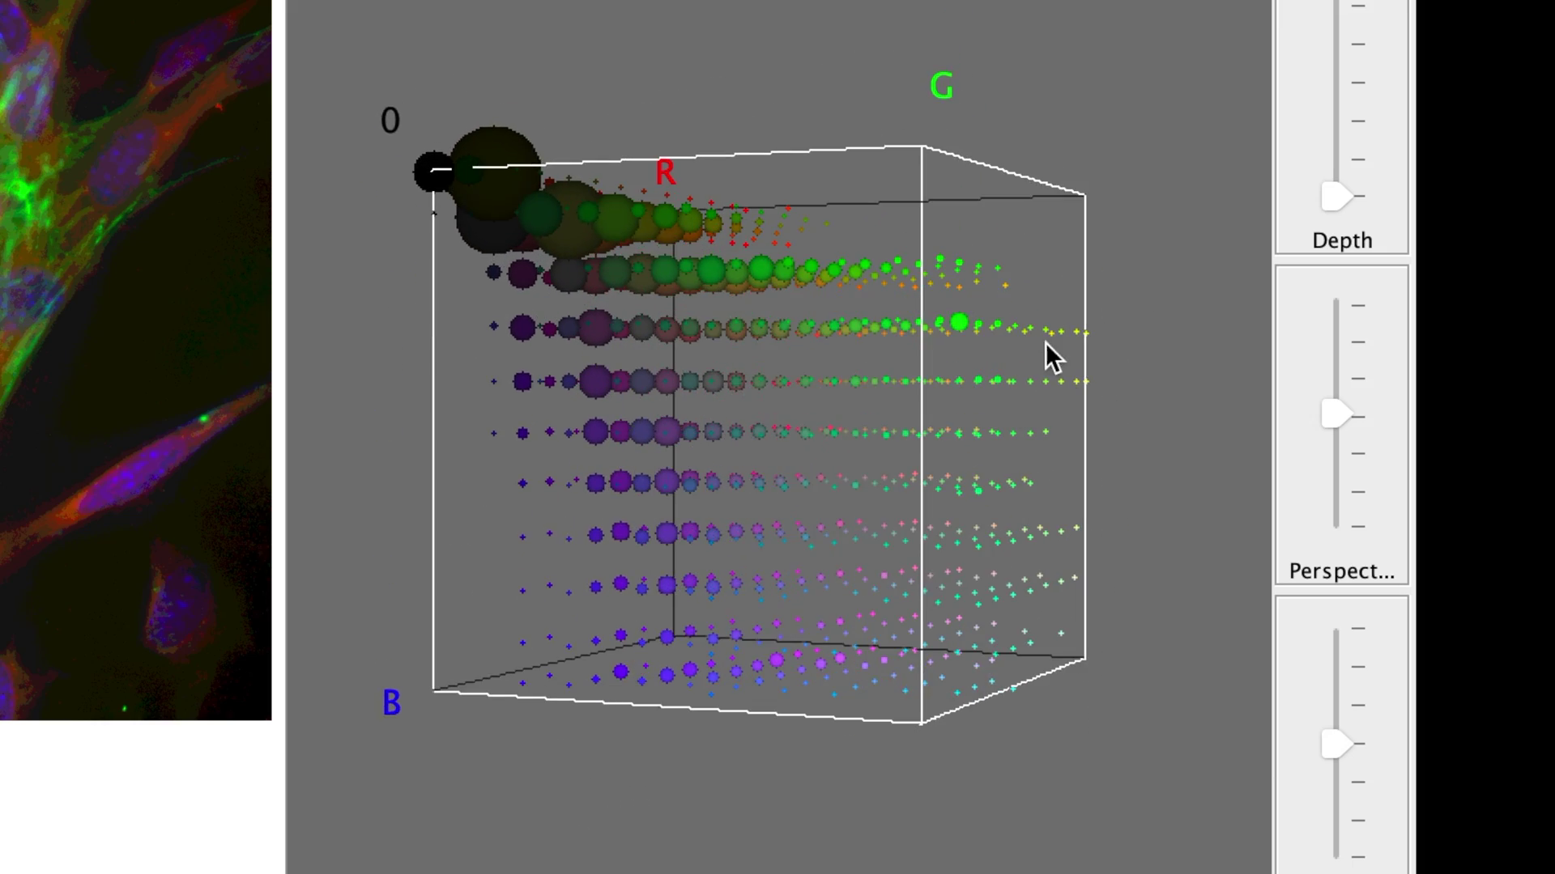
mouse_move(1044, 342)
left_mouse_down()
mouse_move(954, 311)
mouse_move(833, 357)
mouse_move(766, 454)
mouse_move(745, 601)
left_mouse_up()
mouse_move(639, 299)
left_mouse_down()
mouse_move(856, 510)
mouse_move(899, 519)
mouse_move(891, 473)
left_mouse_up()
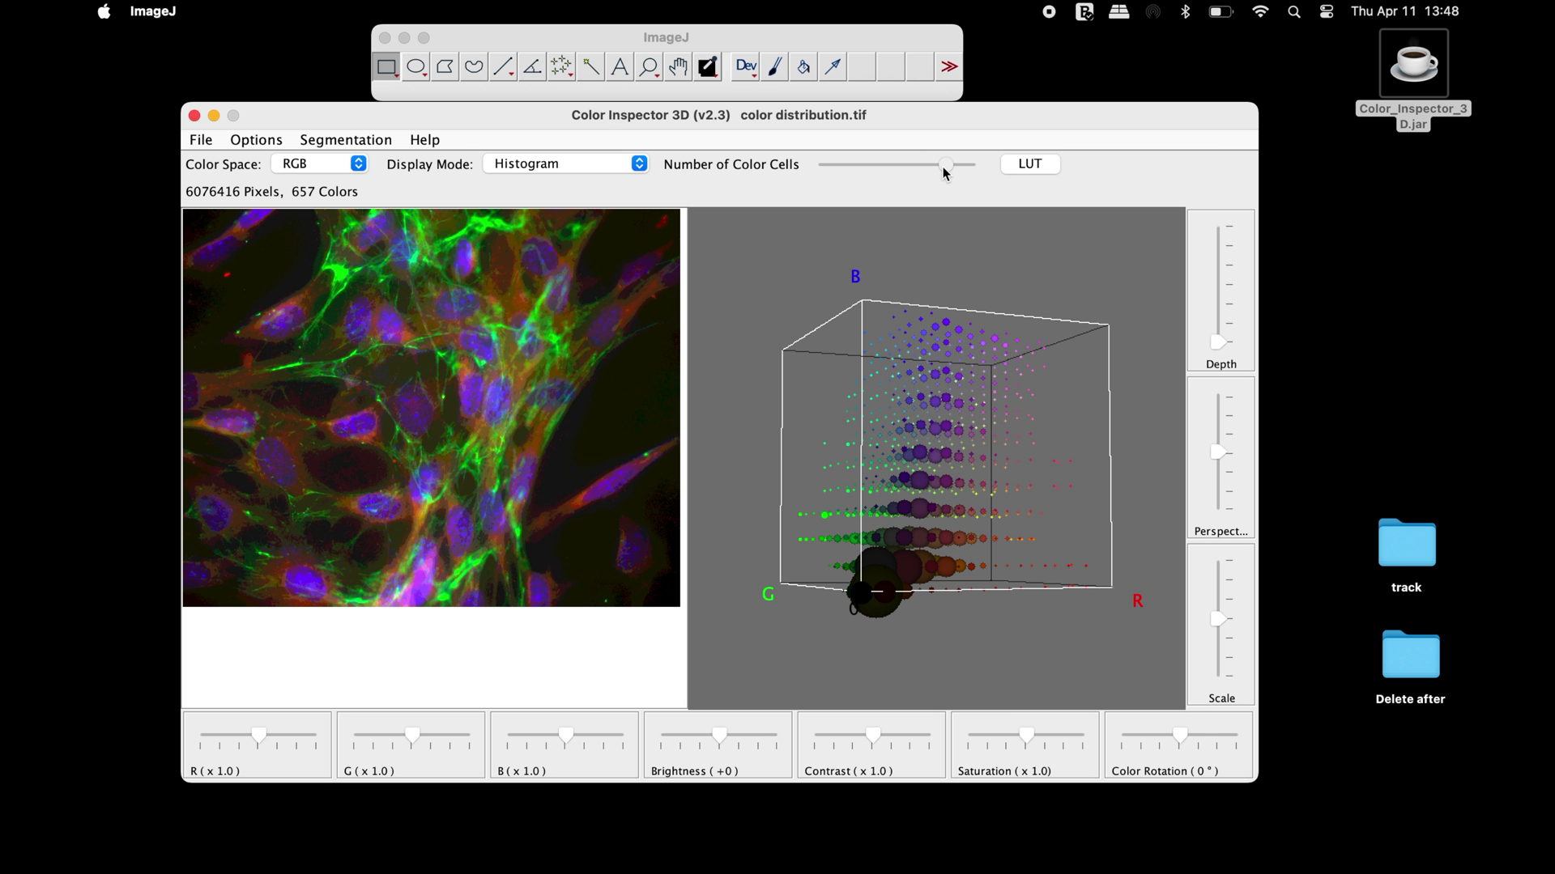
Raise colour cells to 793, rotate the cube, and test red, green, blue gains near 1.8.
left_click_drag(944, 172, 945, 172)
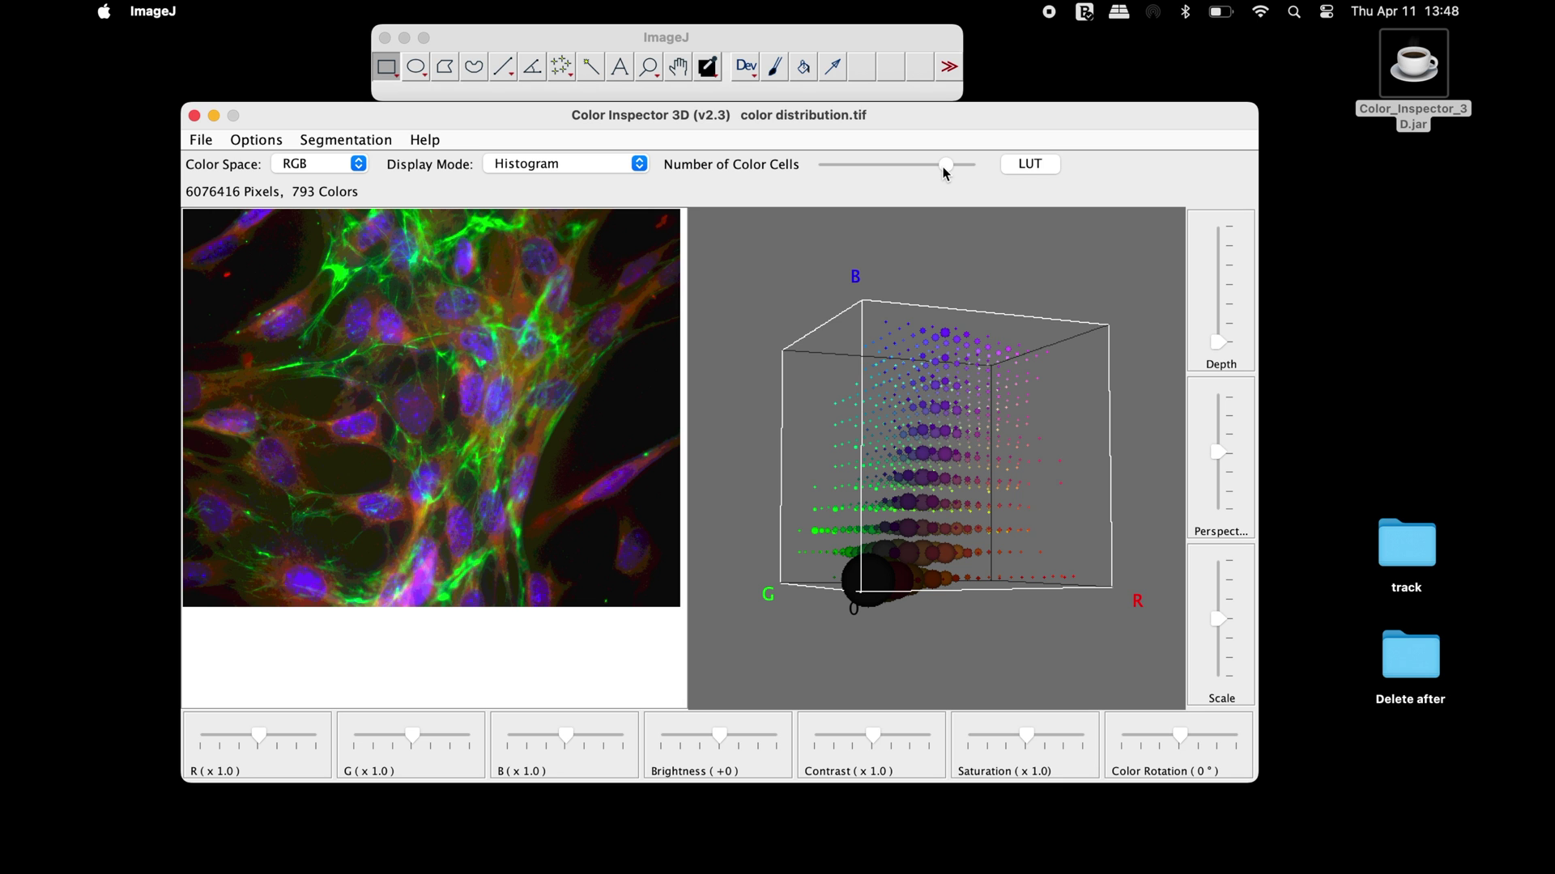
mouse_move(860, 254)
left_mouse_down()
mouse_move(894, 353)
mouse_move(908, 349)
mouse_move(890, 397)
left_mouse_up()
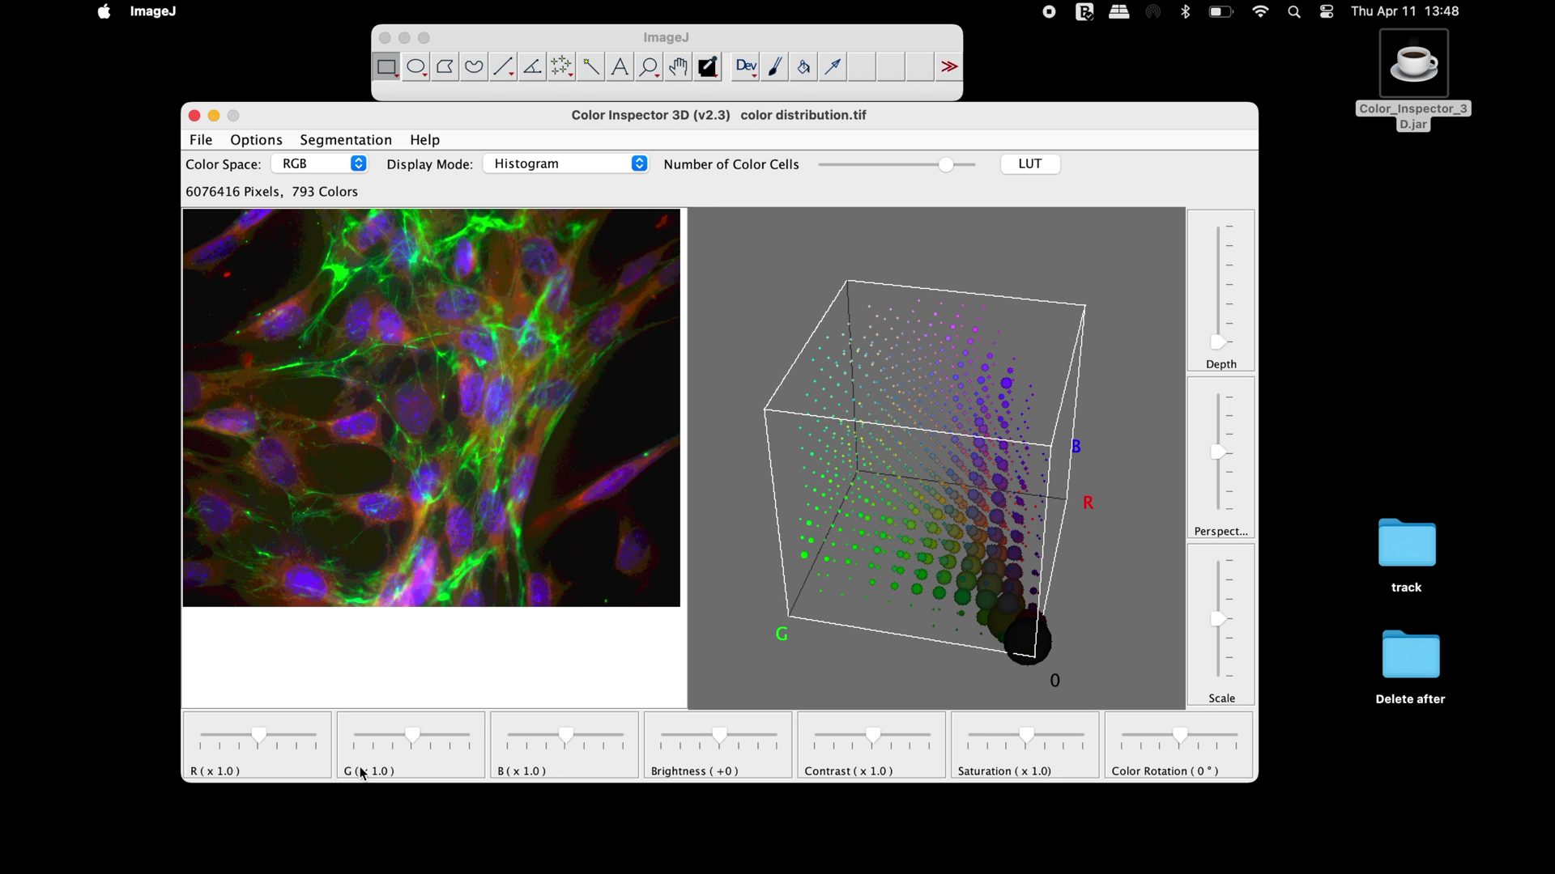
left_click_drag(260, 741, 303, 736)
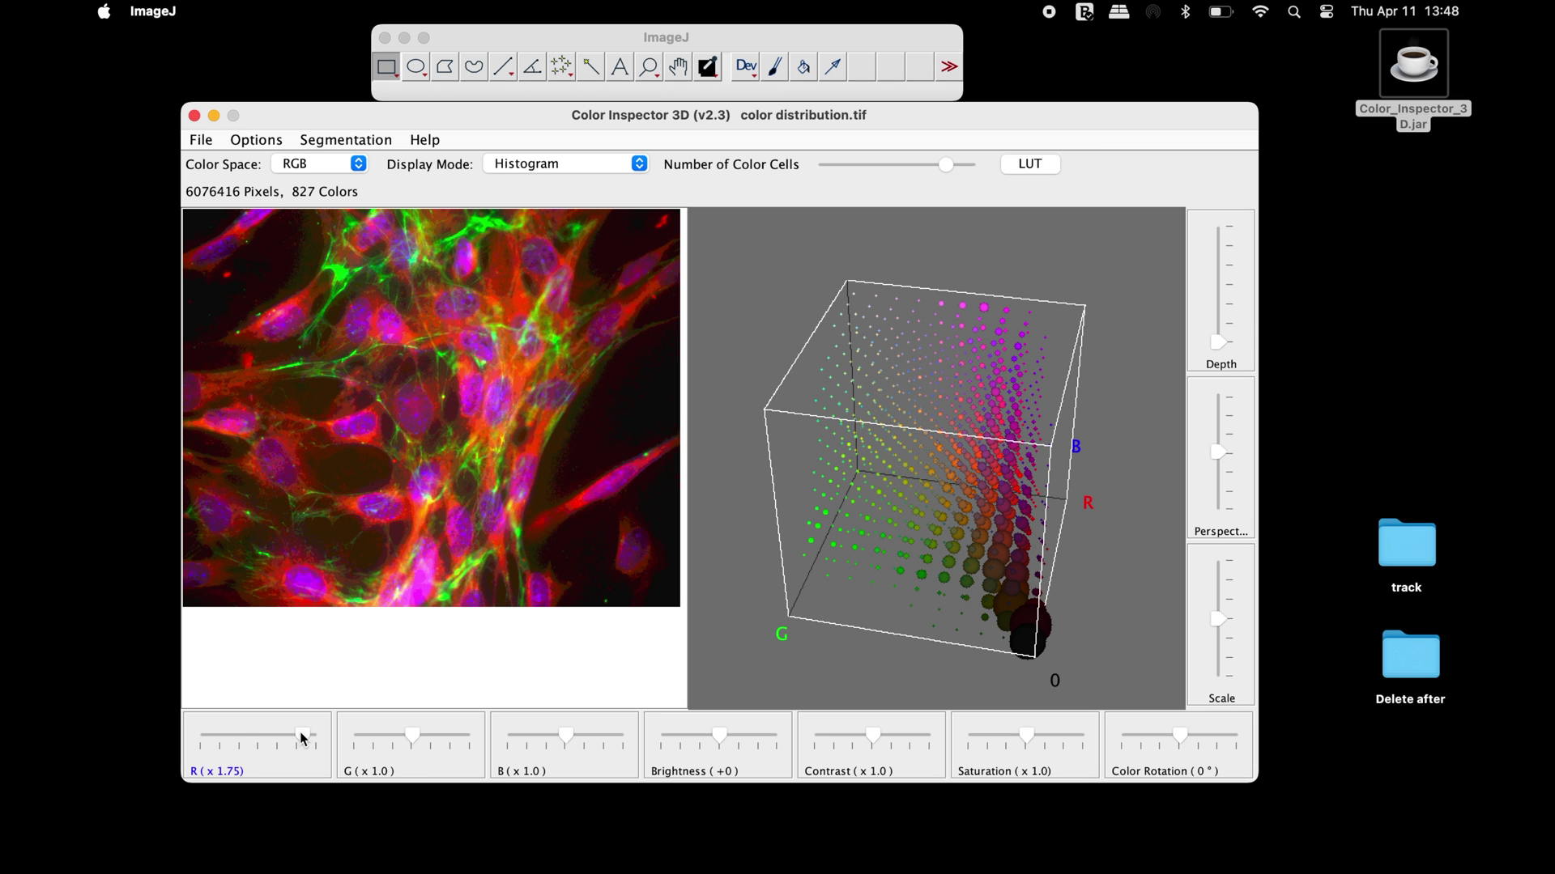
left_click_drag(303, 737, 461, 739)
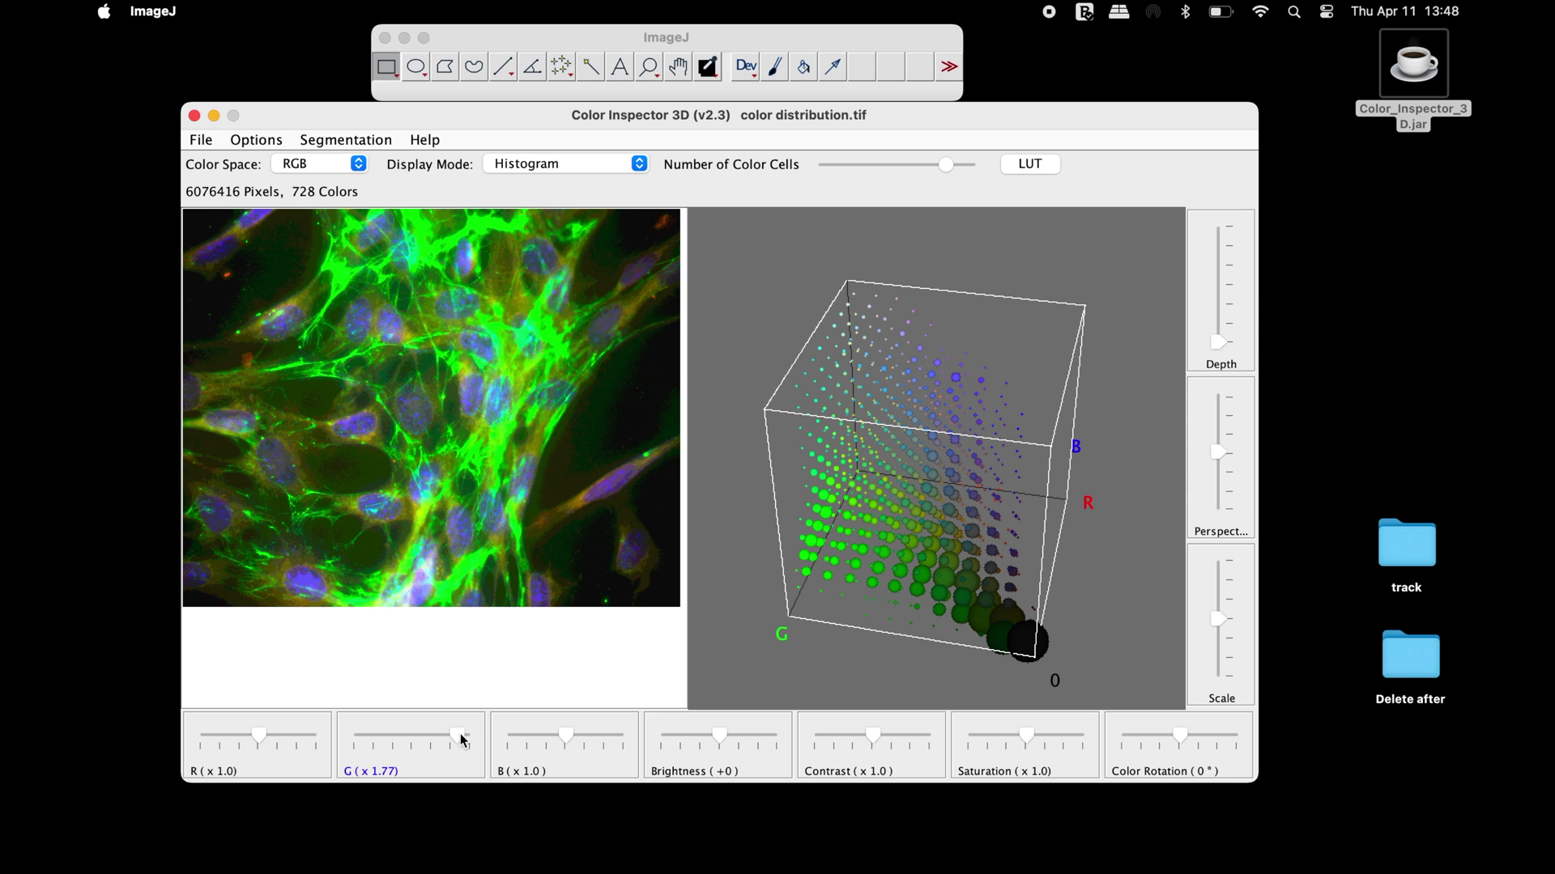
left_click_drag(566, 737, 617, 743)
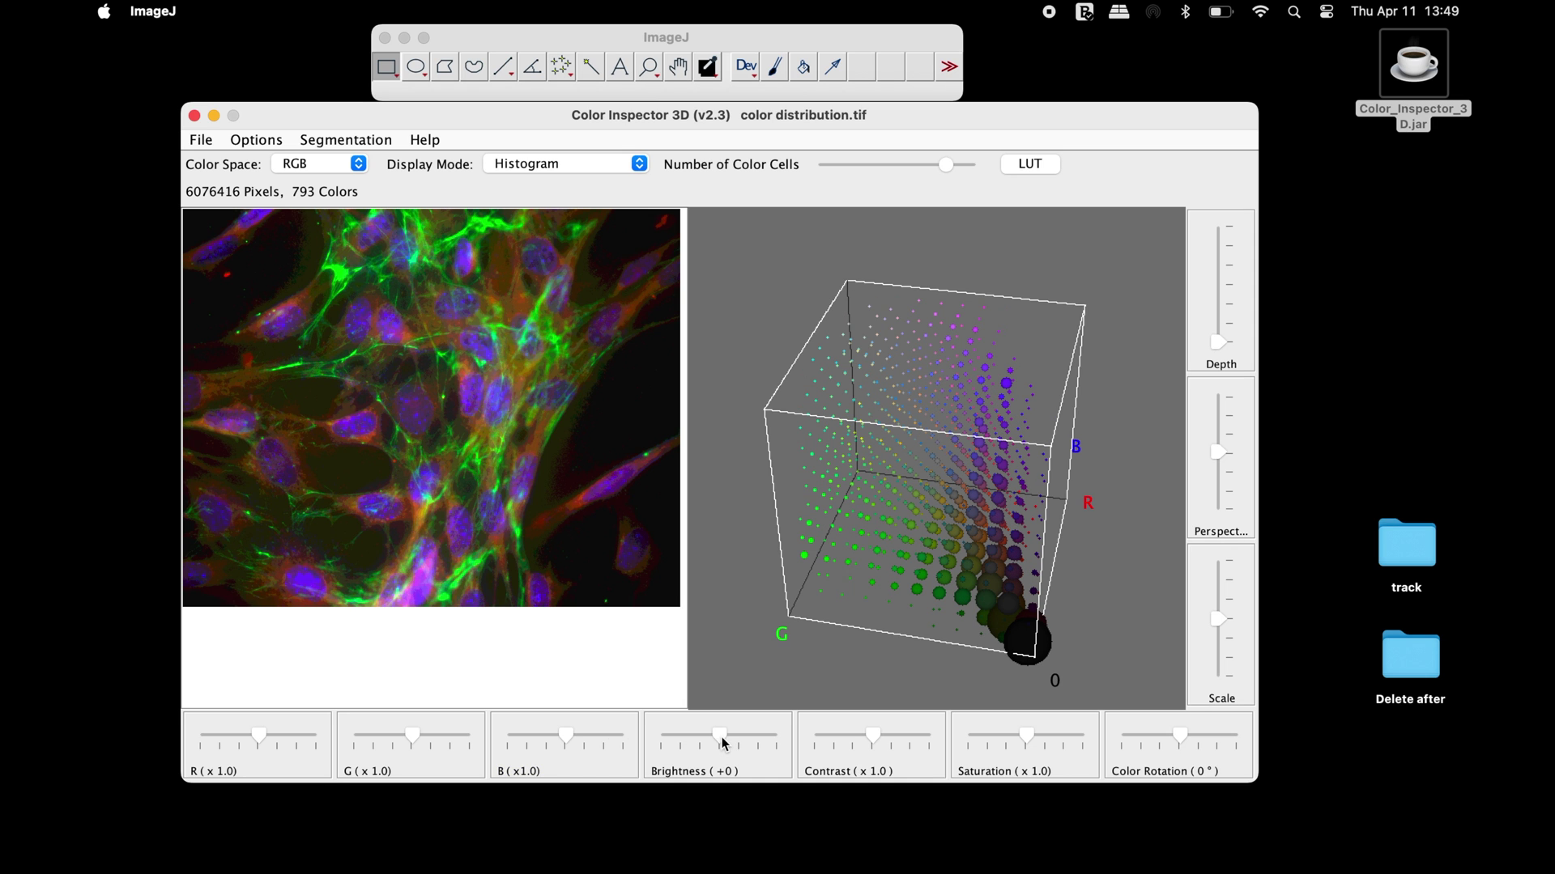
left_click_drag(719, 737, 753, 745)
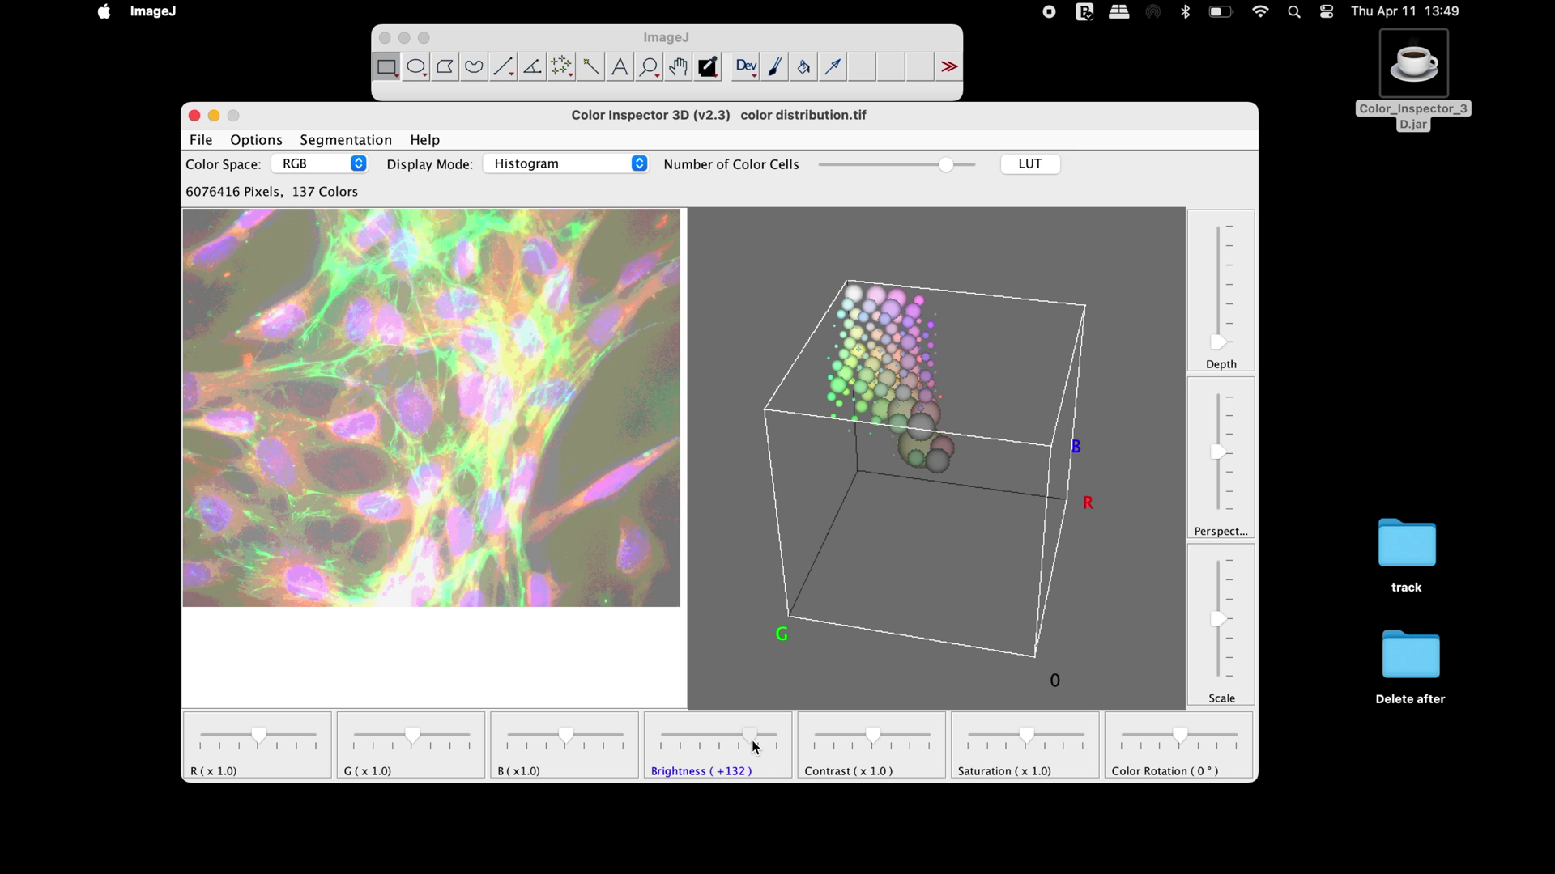
left_click_drag(872, 737, 907, 741)
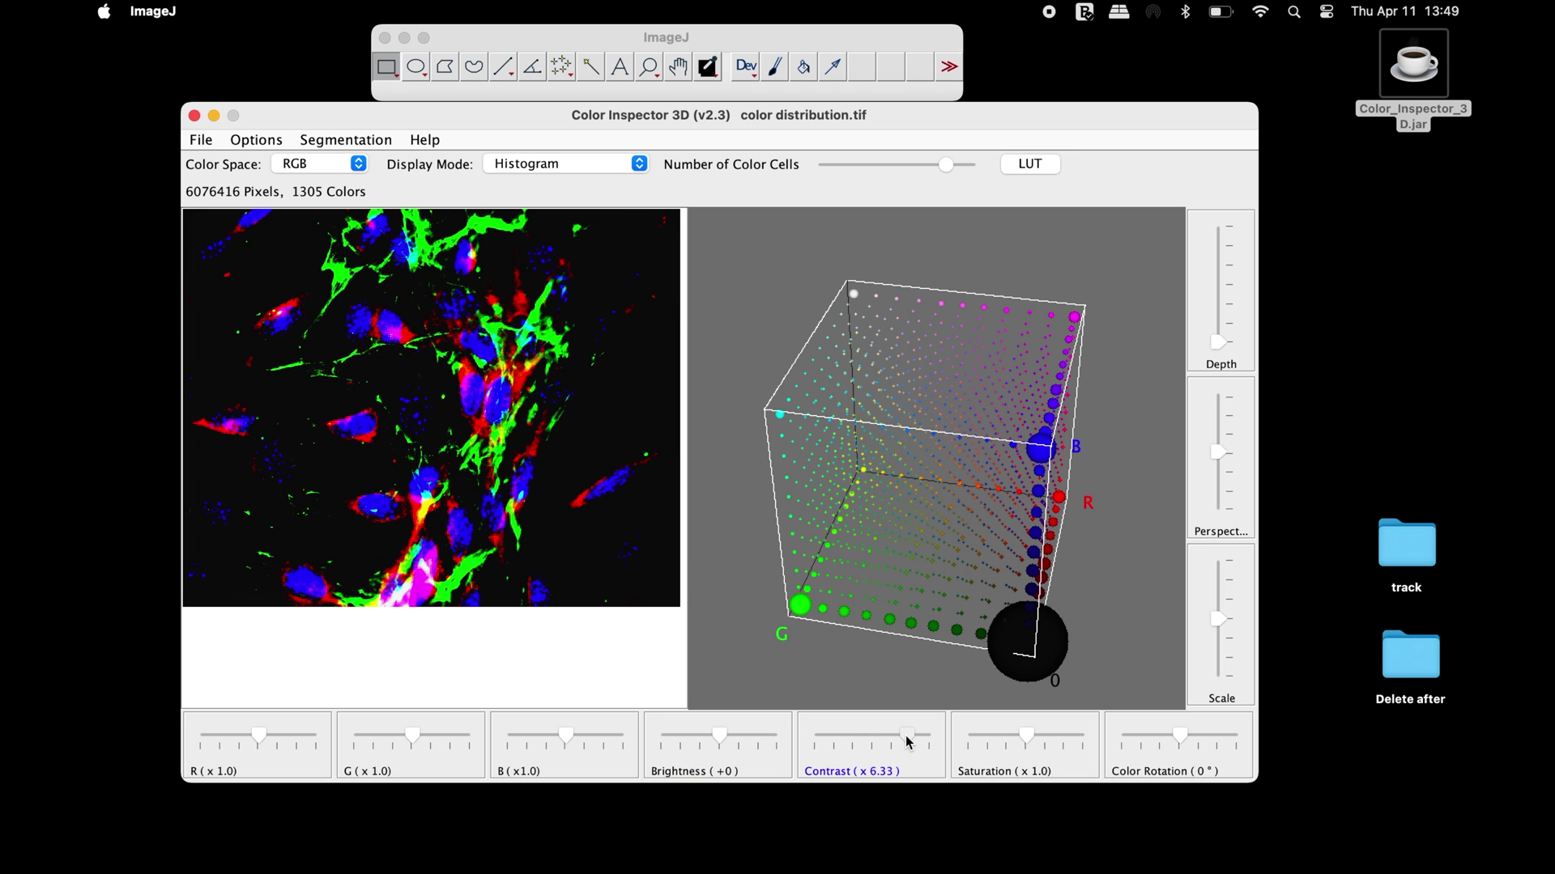
double_click(908, 741)
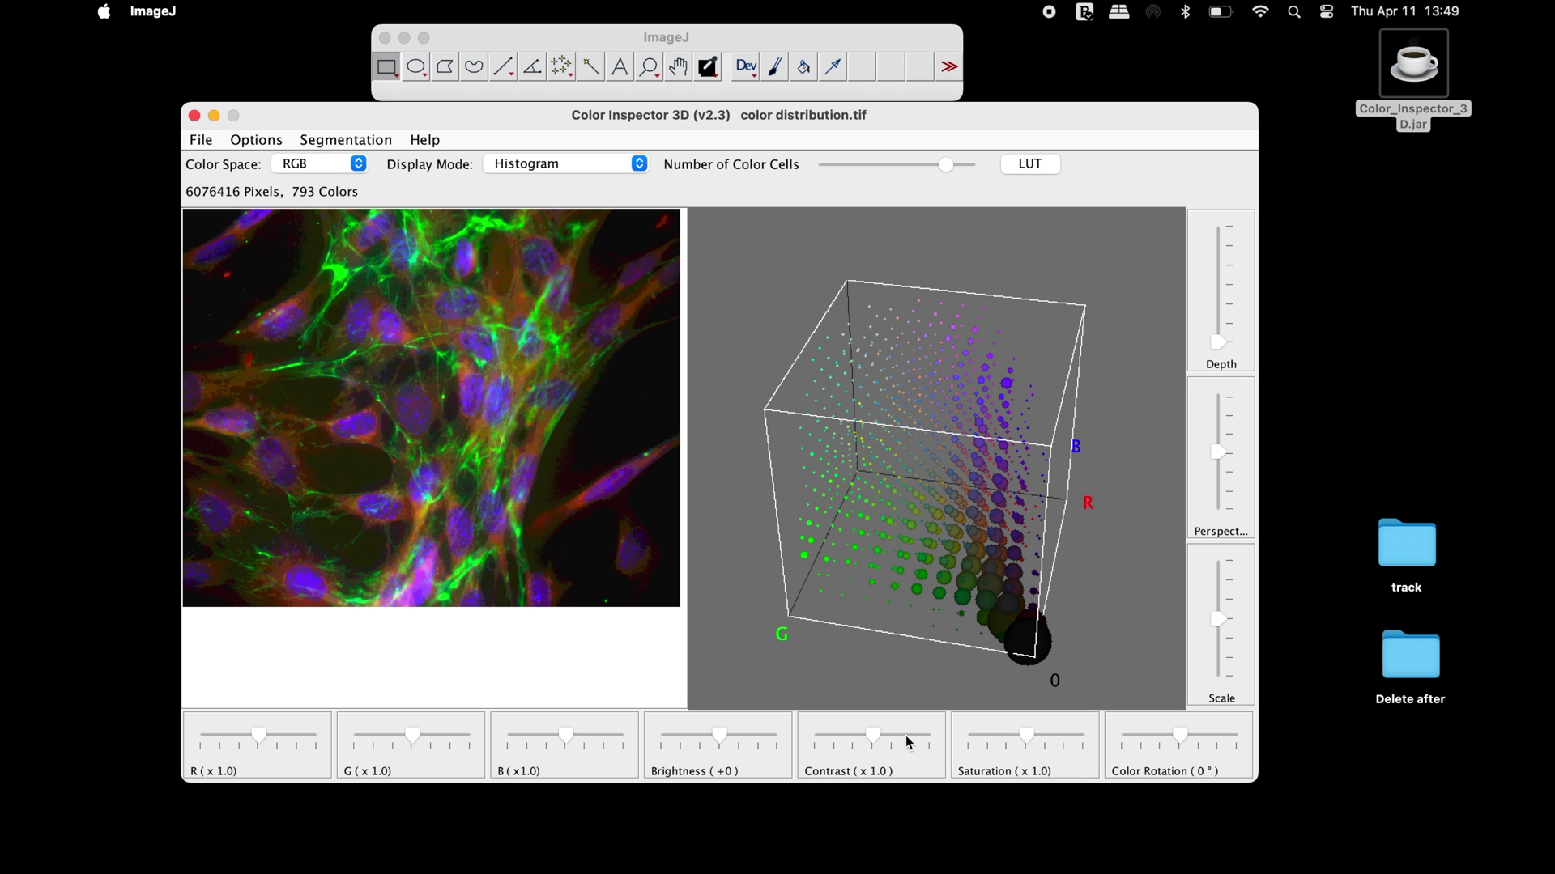
left_click_drag(1026, 739, 1064, 742)
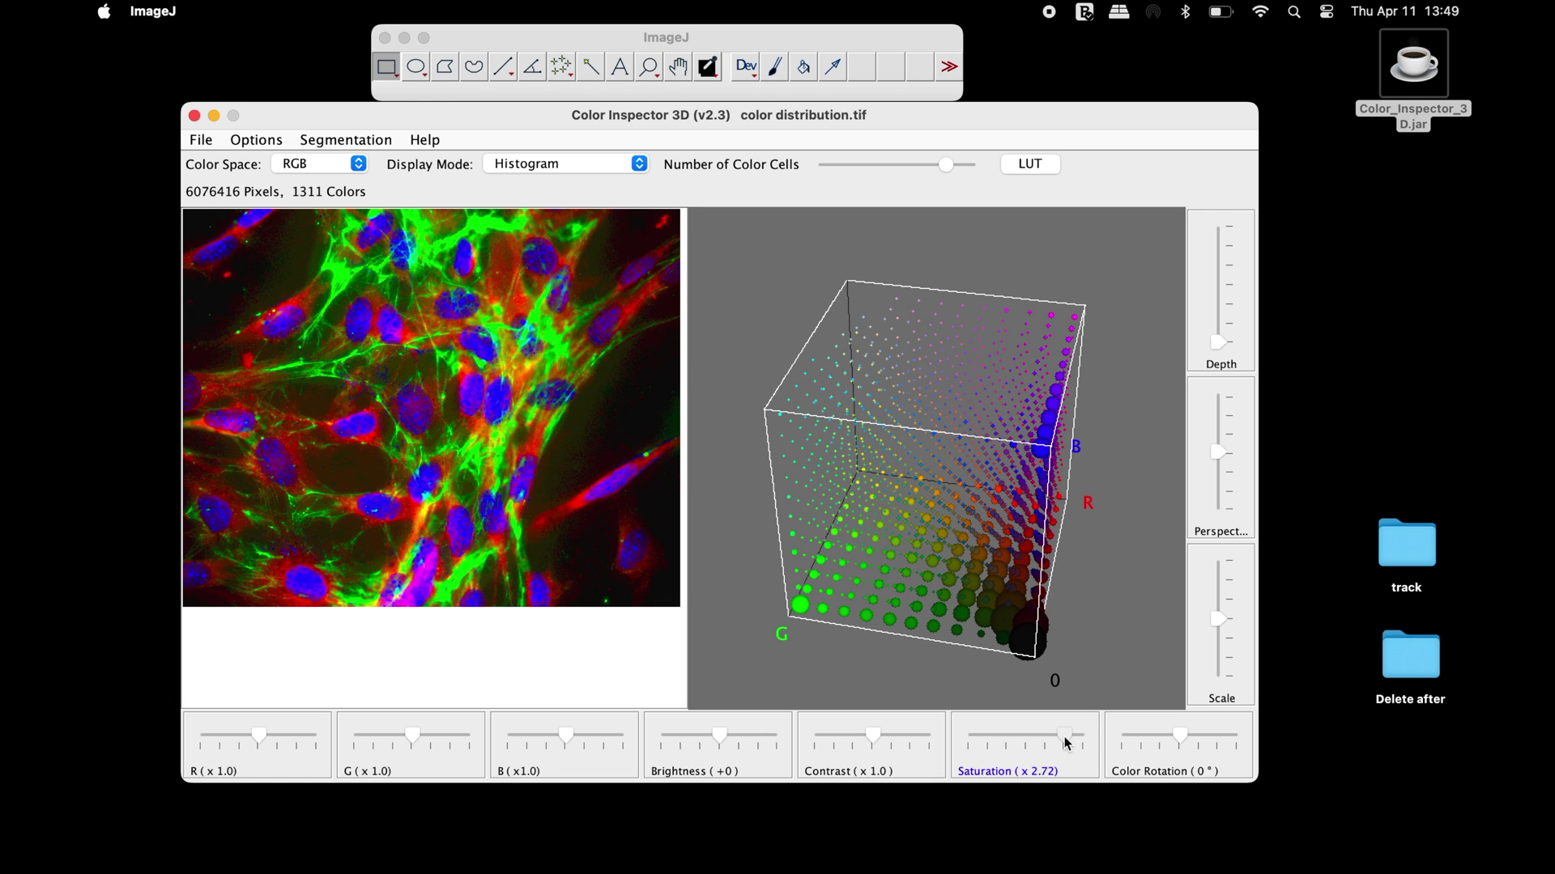
double_click(1066, 743)
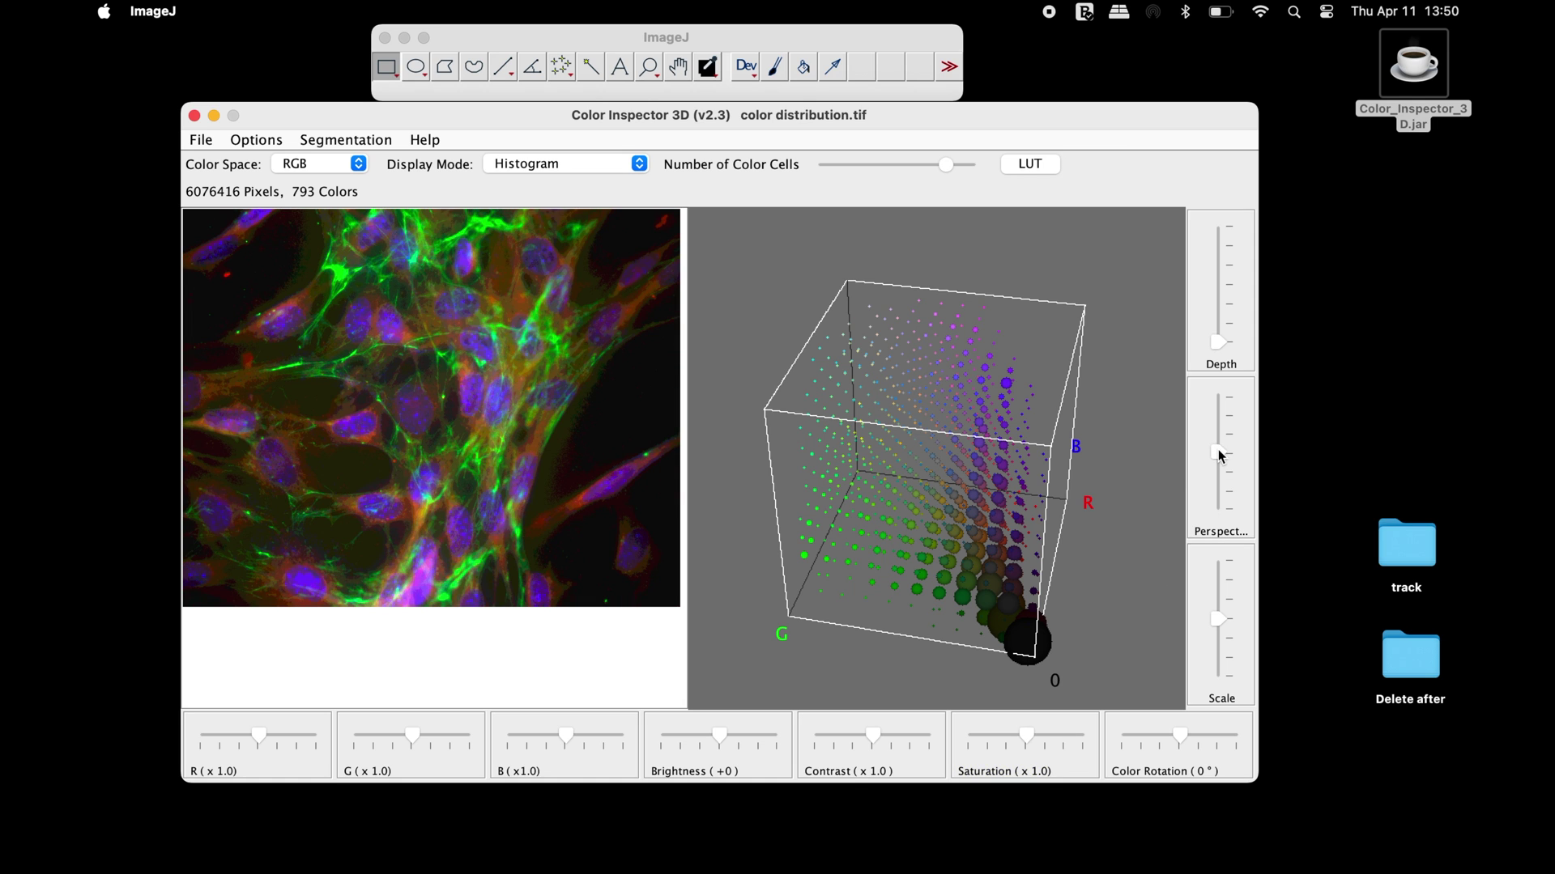
Raise the cube's perspective, shrink it slightly, and rotate it so the blue axis points upper left.
mouse_move(1219, 455)
left_mouse_down()
mouse_move(1223, 394)
mouse_move(1217, 510)
mouse_move(1213, 455)
left_mouse_up()
mouse_move(1219, 619)
left_mouse_down()
mouse_move(1222, 528)
mouse_move(1215, 644)
mouse_move(1216, 608)
left_mouse_up()
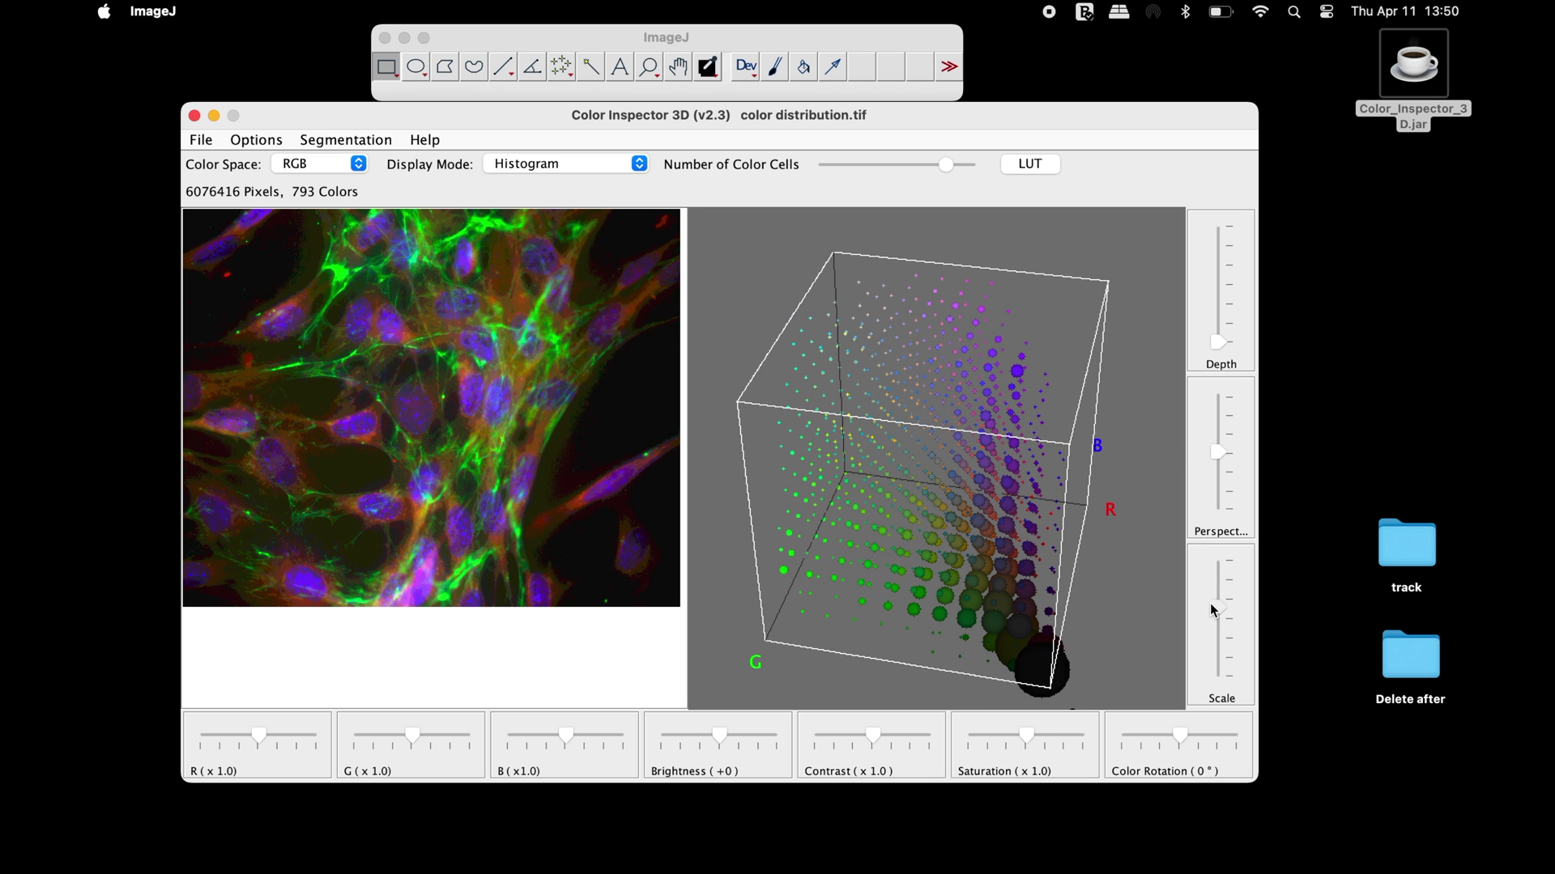
mouse_move(767, 422)
left_mouse_down()
mouse_move(969, 564)
mouse_move(1000, 552)
mouse_move(1008, 516)
mouse_move(1007, 392)
mouse_move(1051, 377)
mouse_move(1115, 405)
mouse_move(722, 421)
left_mouse_up()
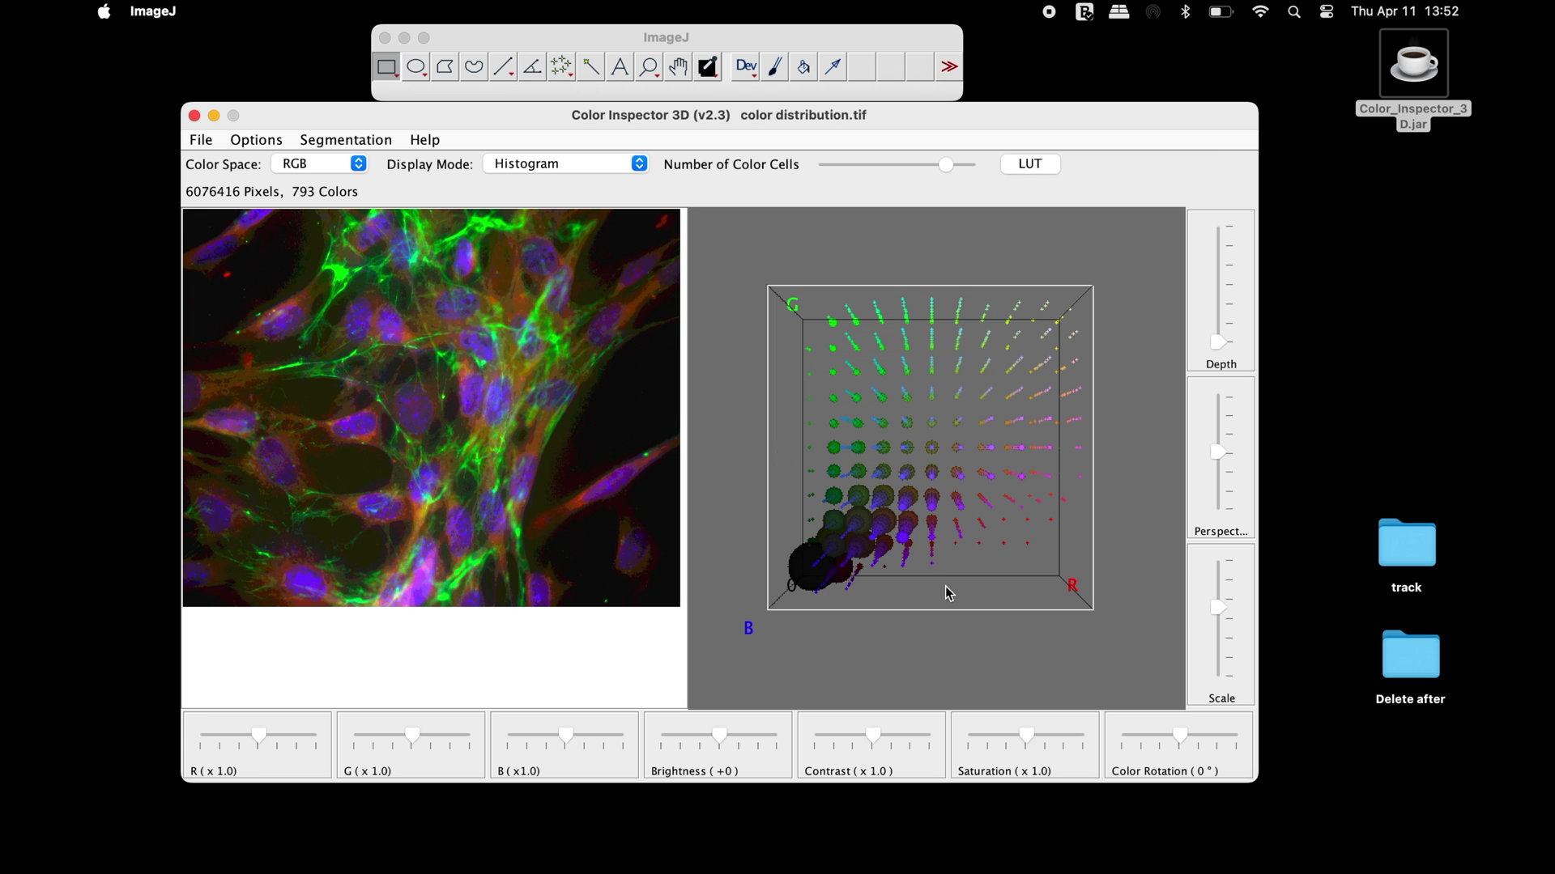
mouse_move(945, 587)
left_mouse_down()
mouse_move(946, 468)
mouse_move(964, 469)
mouse_move(967, 495)
left_mouse_up()
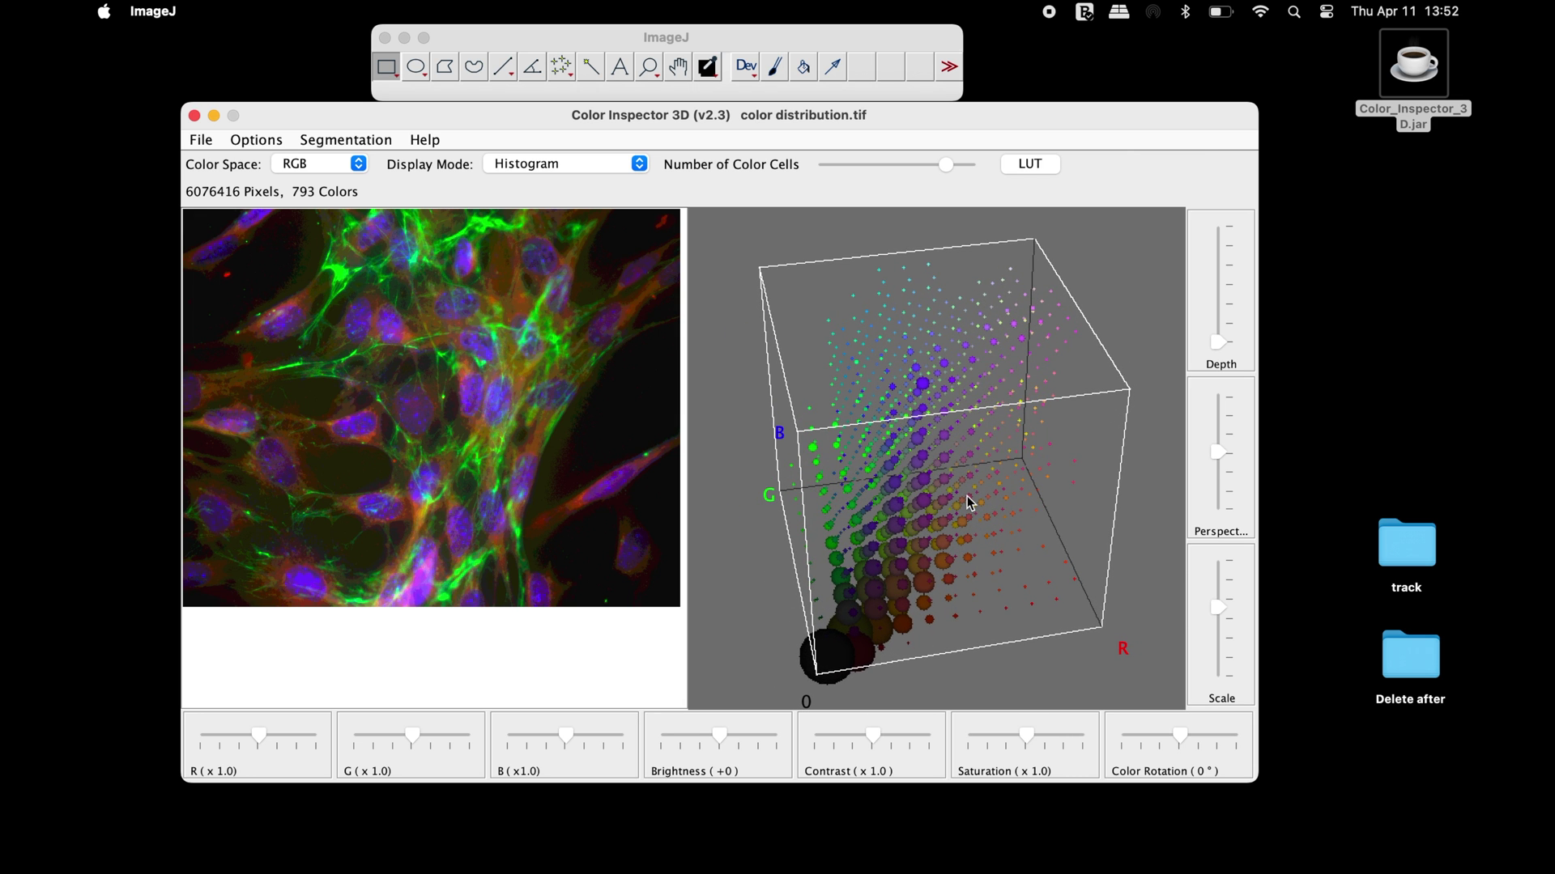
Turn on Automatic Rotation and switch off the Axes and Legend display options.
left_click(264, 142)
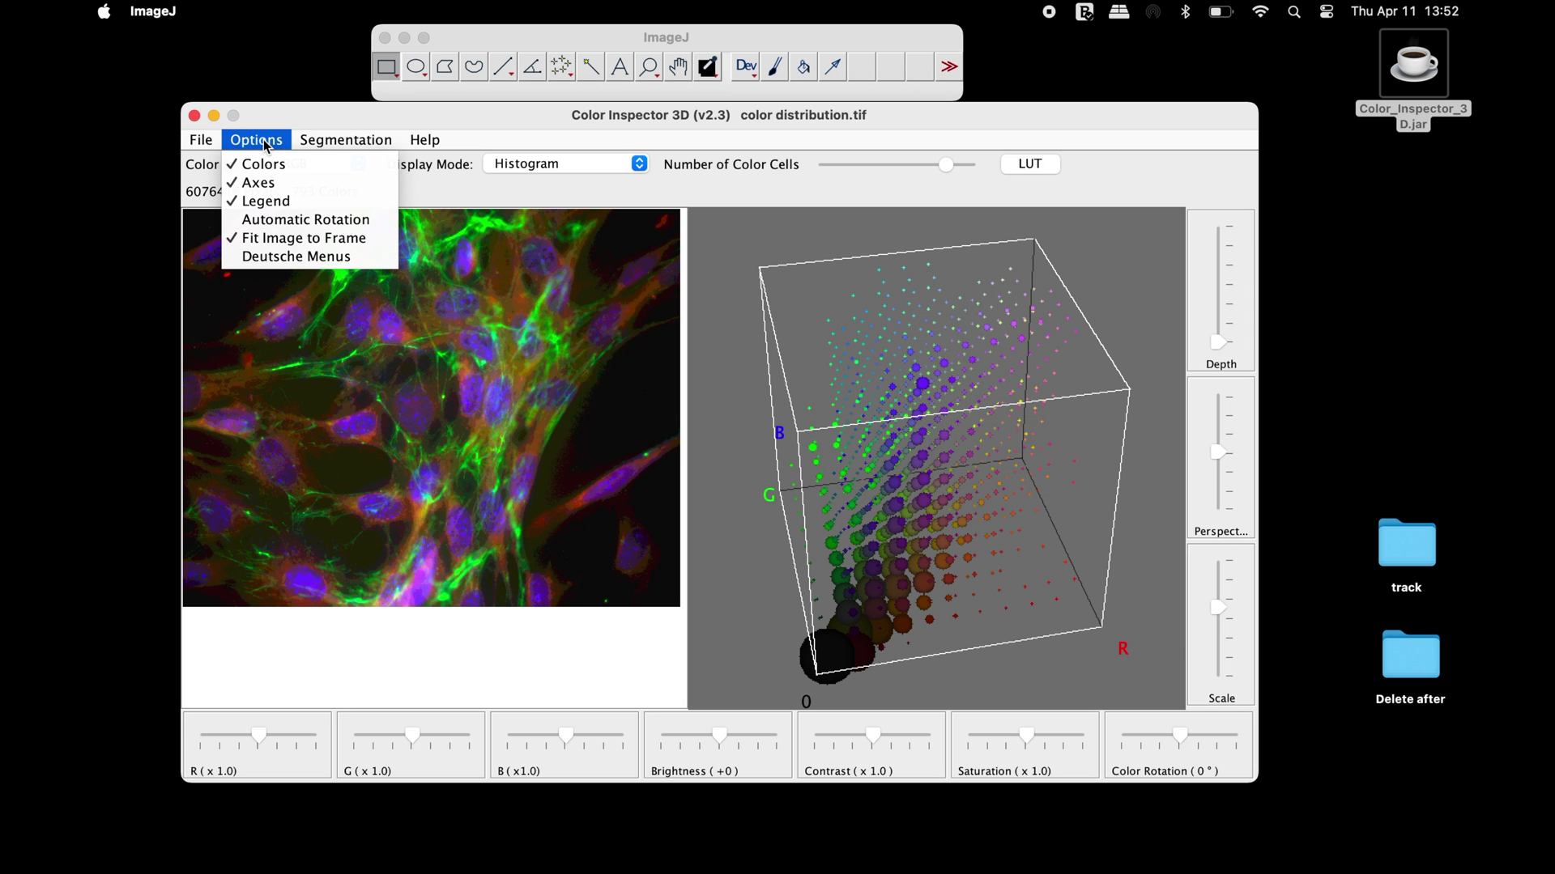
left_click(288, 220)
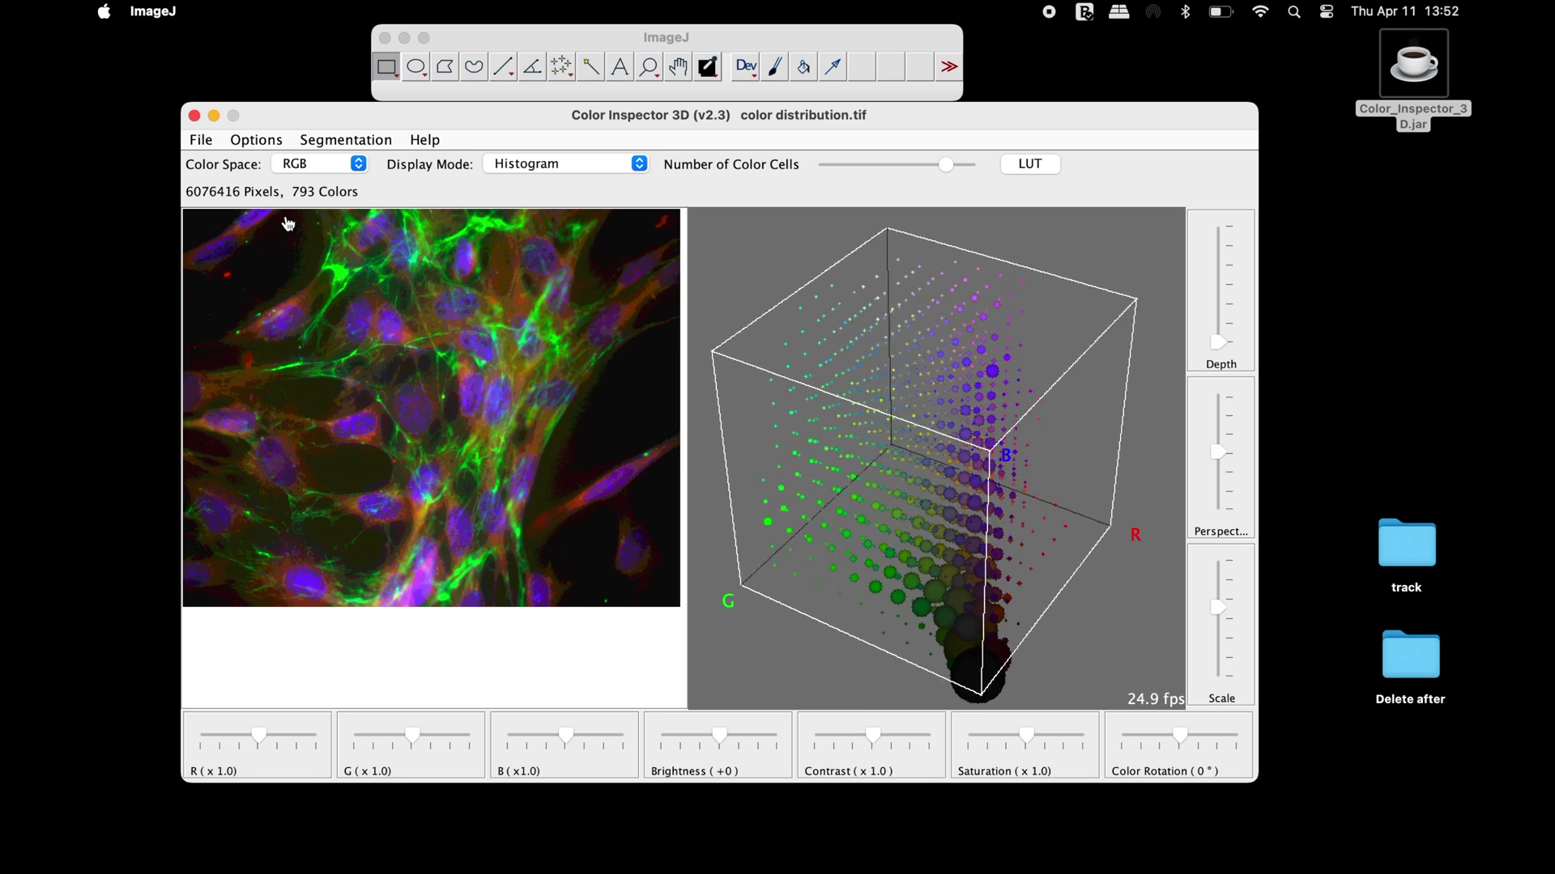
left_click(234, 144)
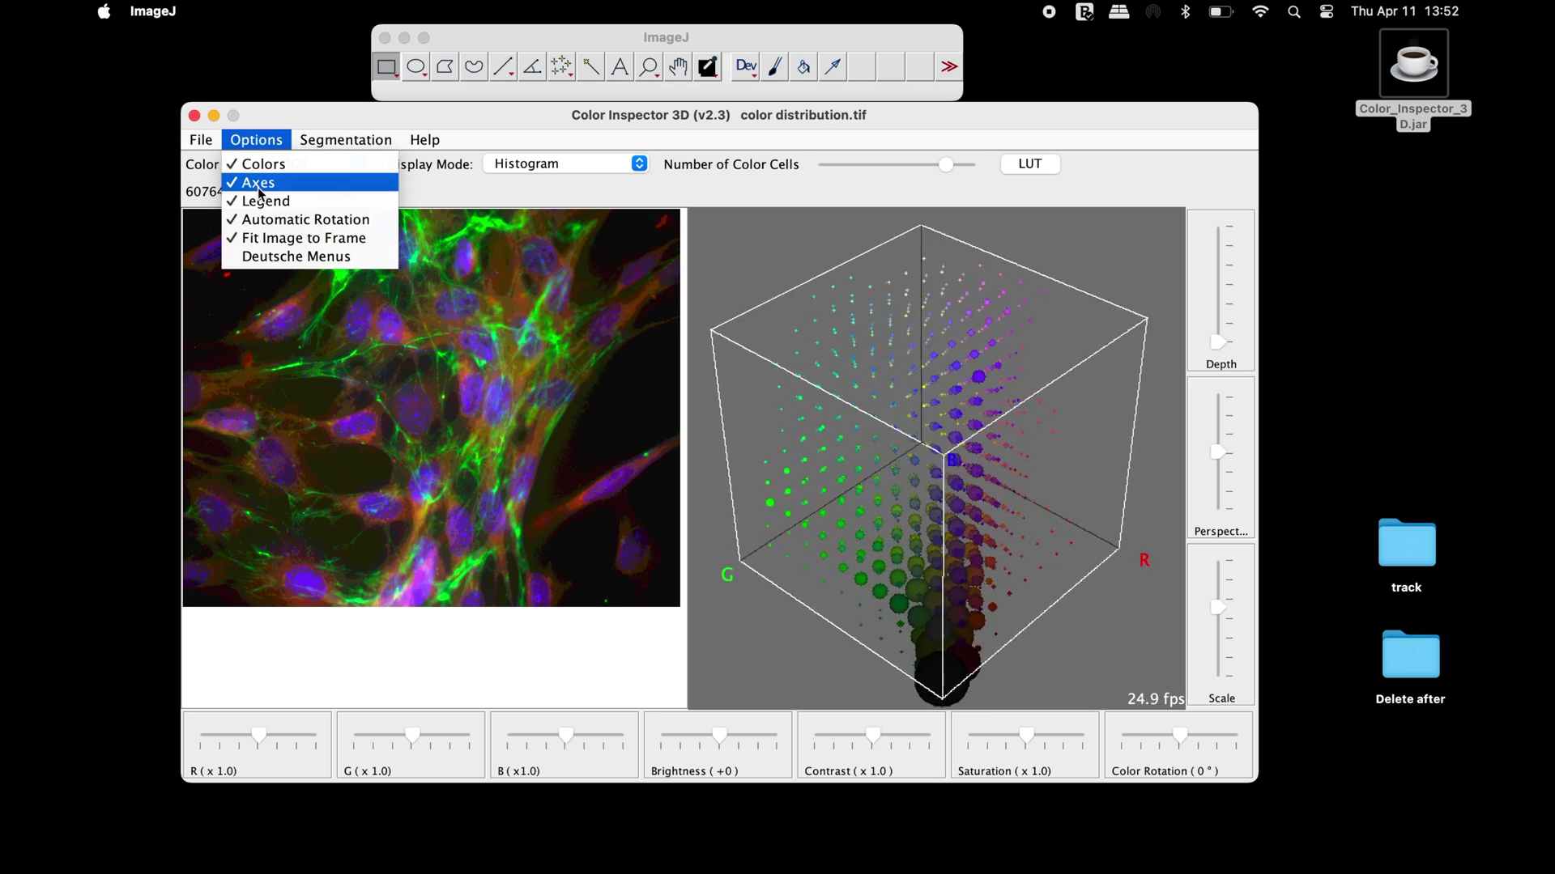
left_click(257, 185)
left_click(264, 142)
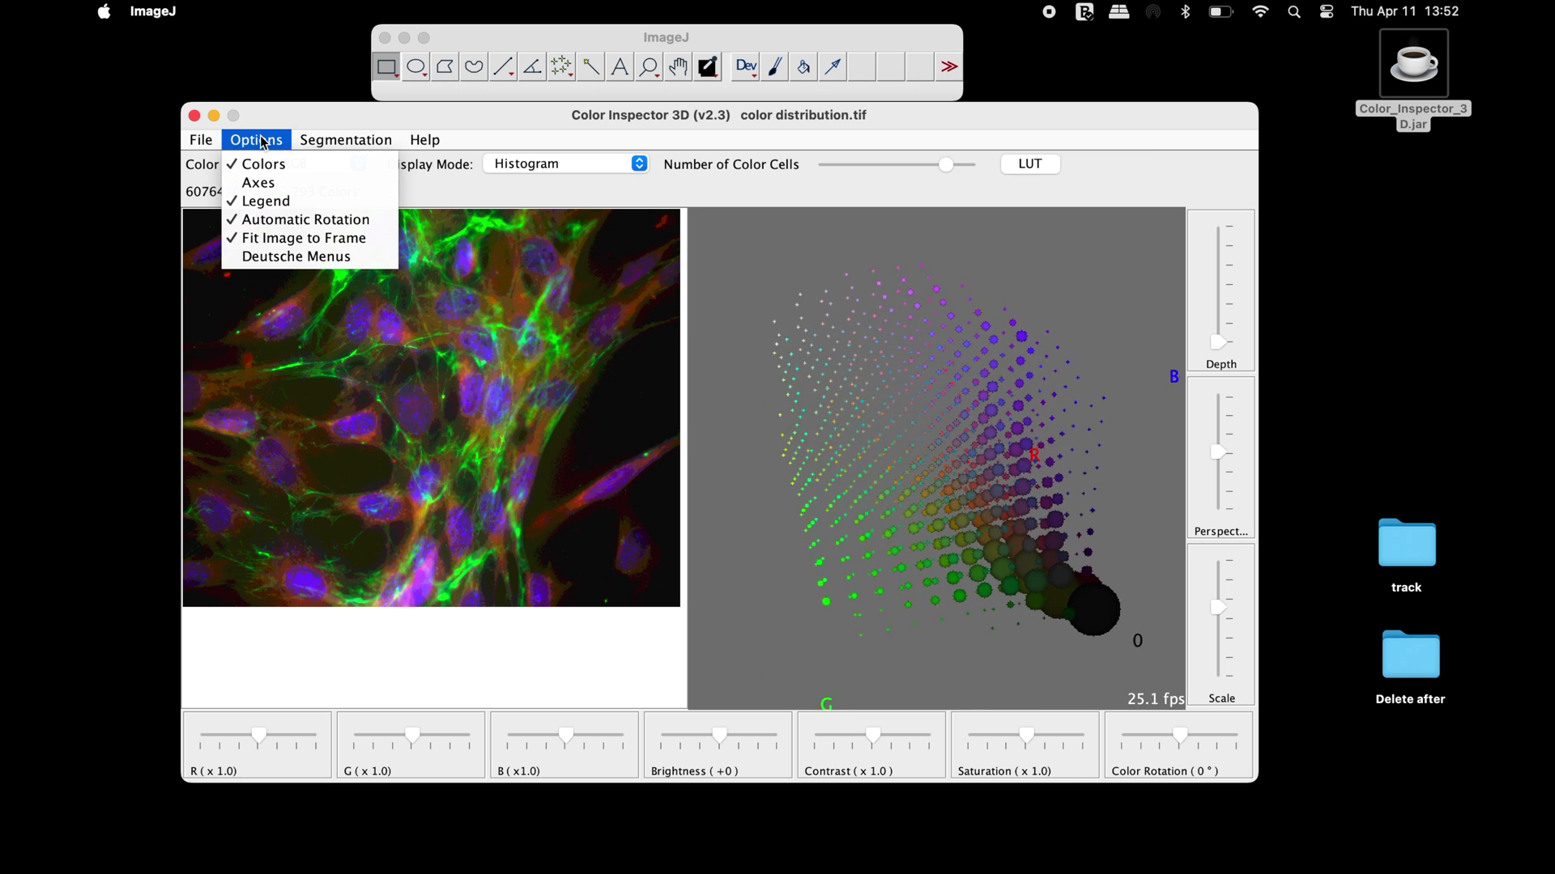
left_click(261, 203)
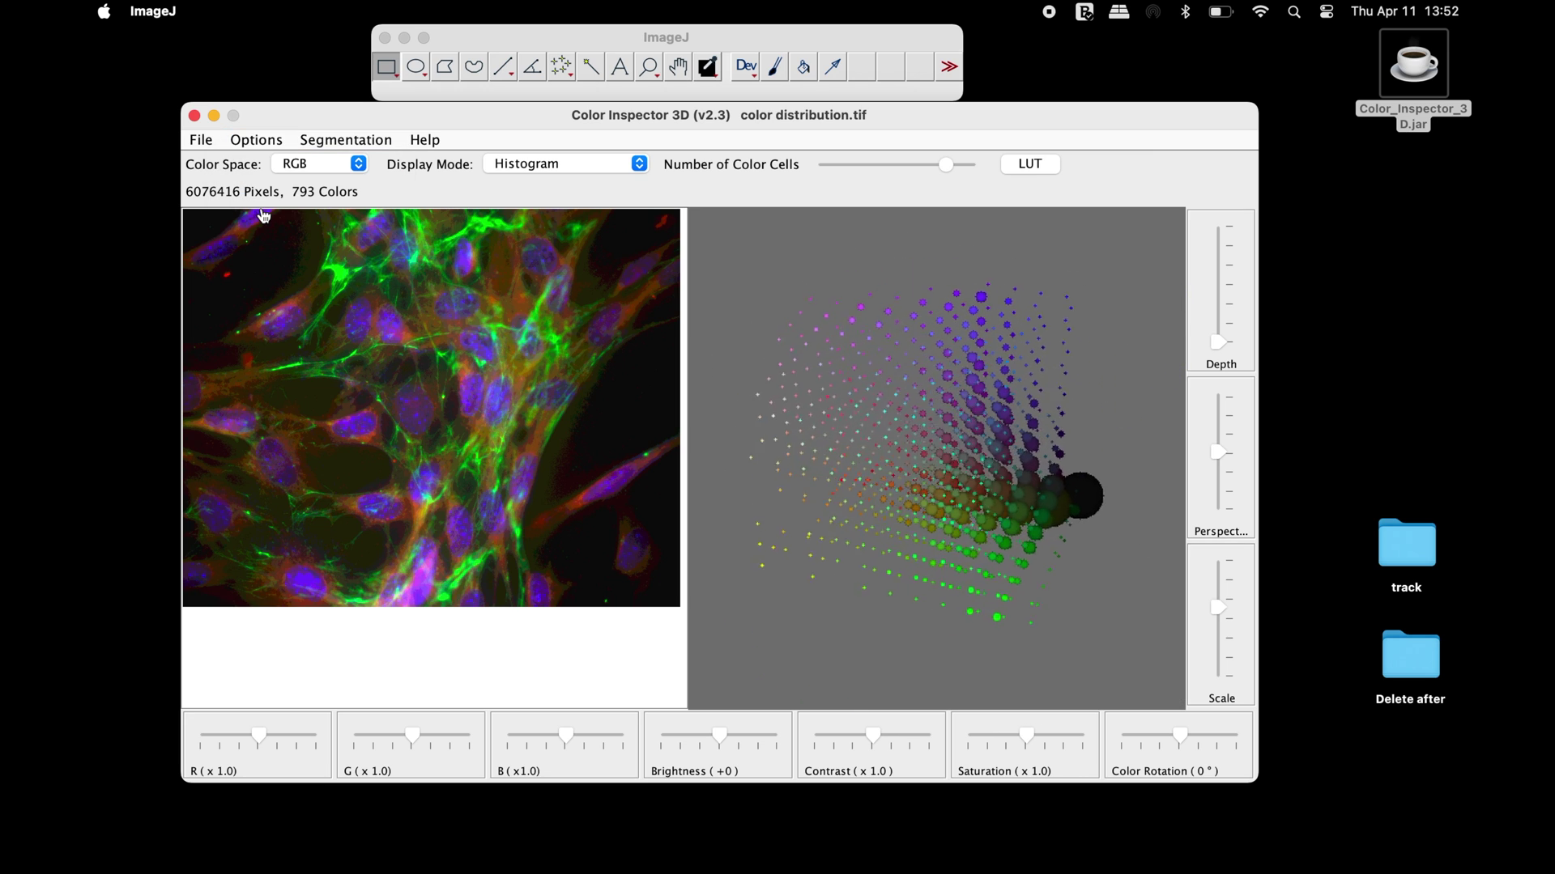
left_click(199, 141)
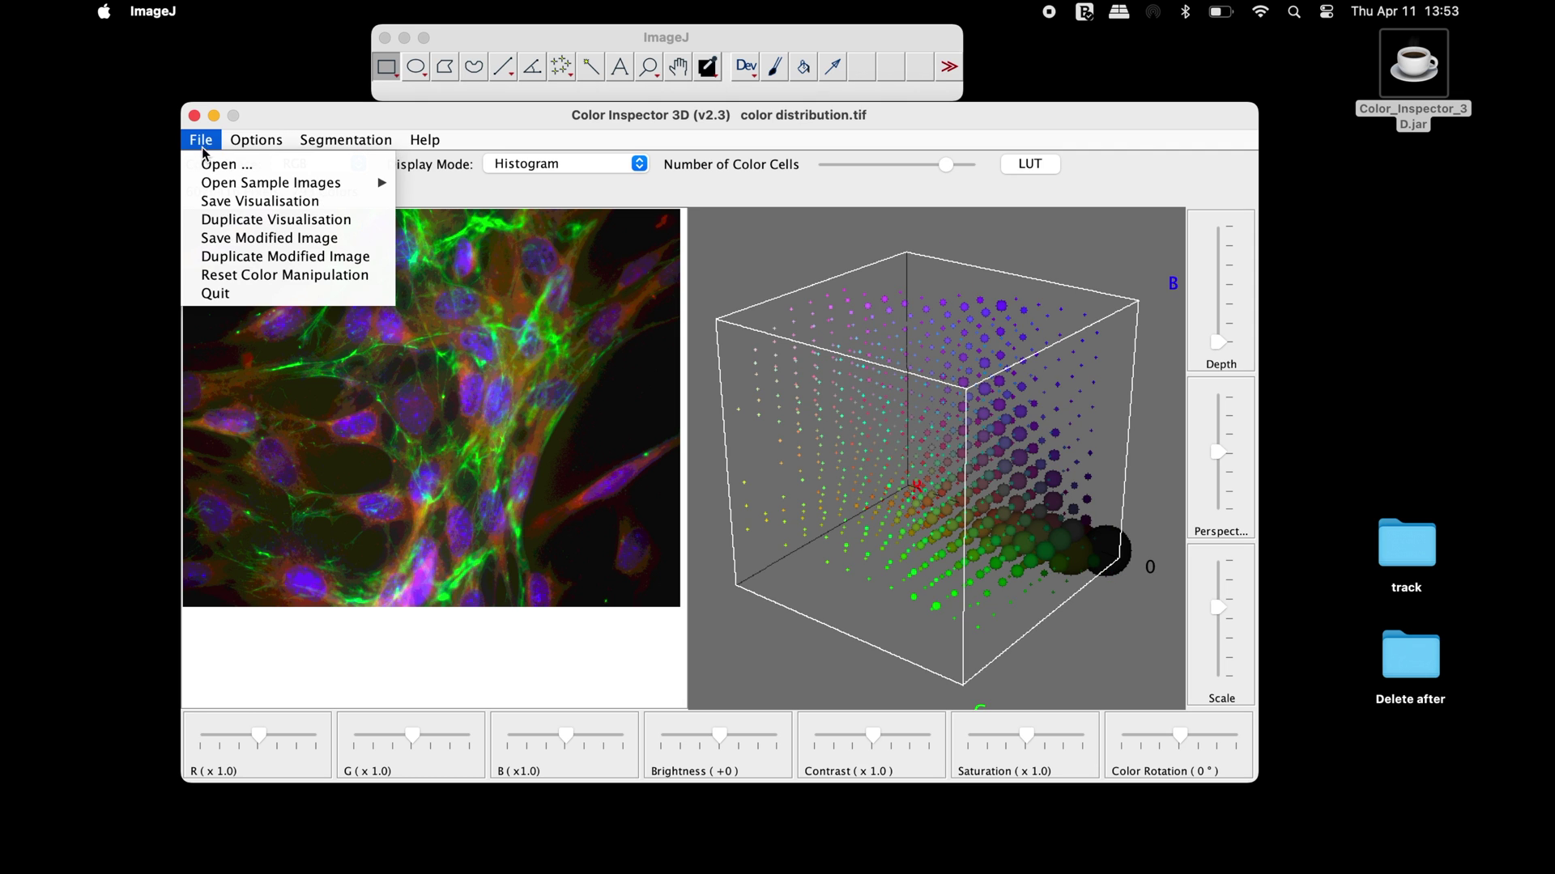
Start Save Visualisation with the file name 'color distribution.tif' in the 'save here' folder.
left_click(227, 202)
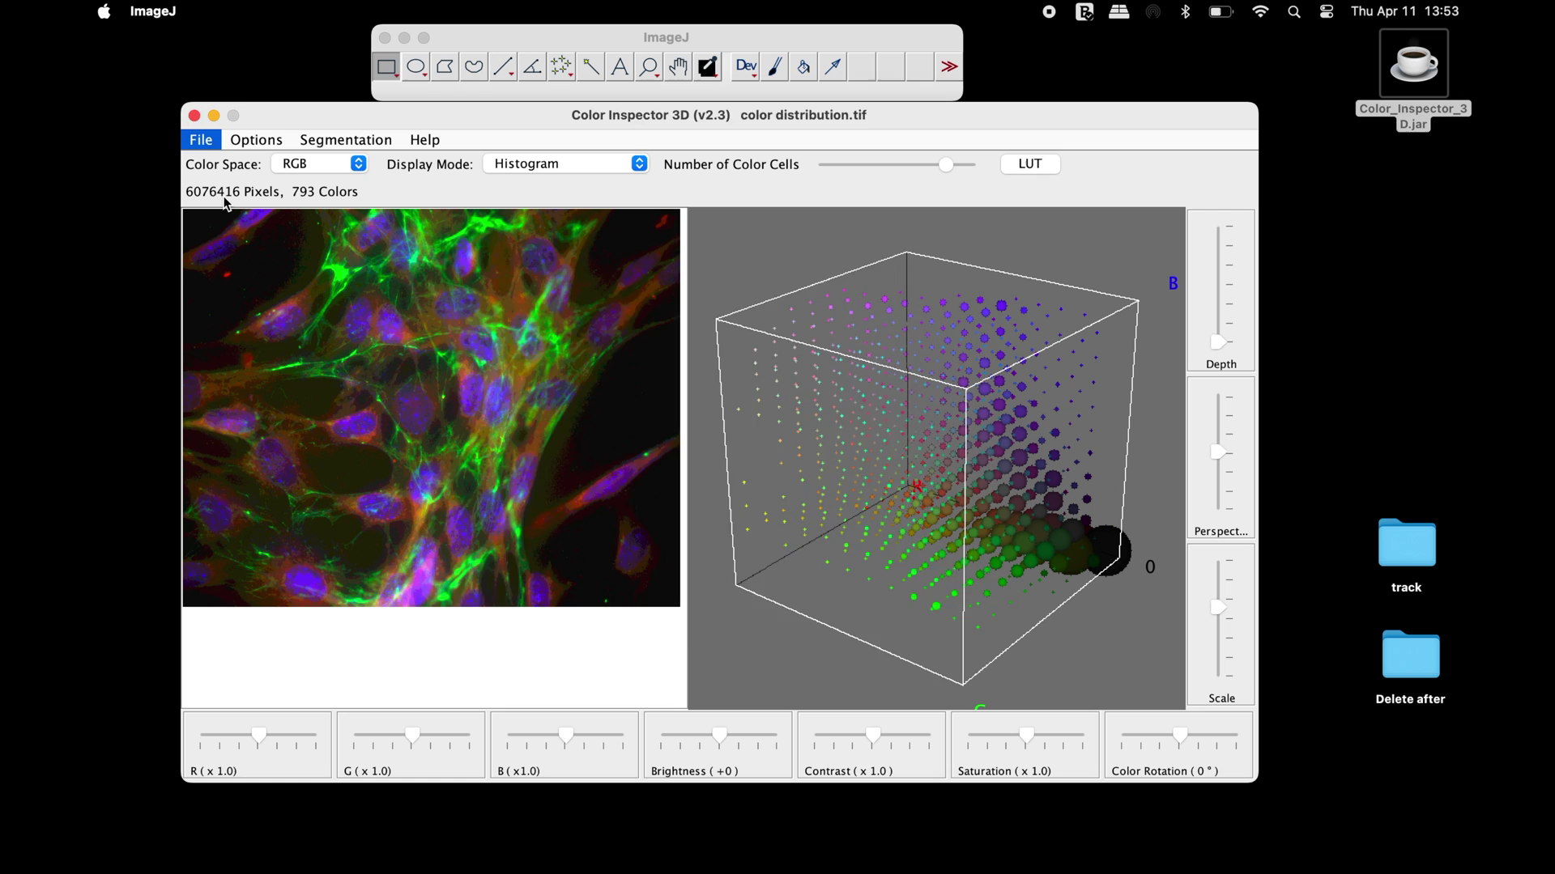
key("BackSpace")
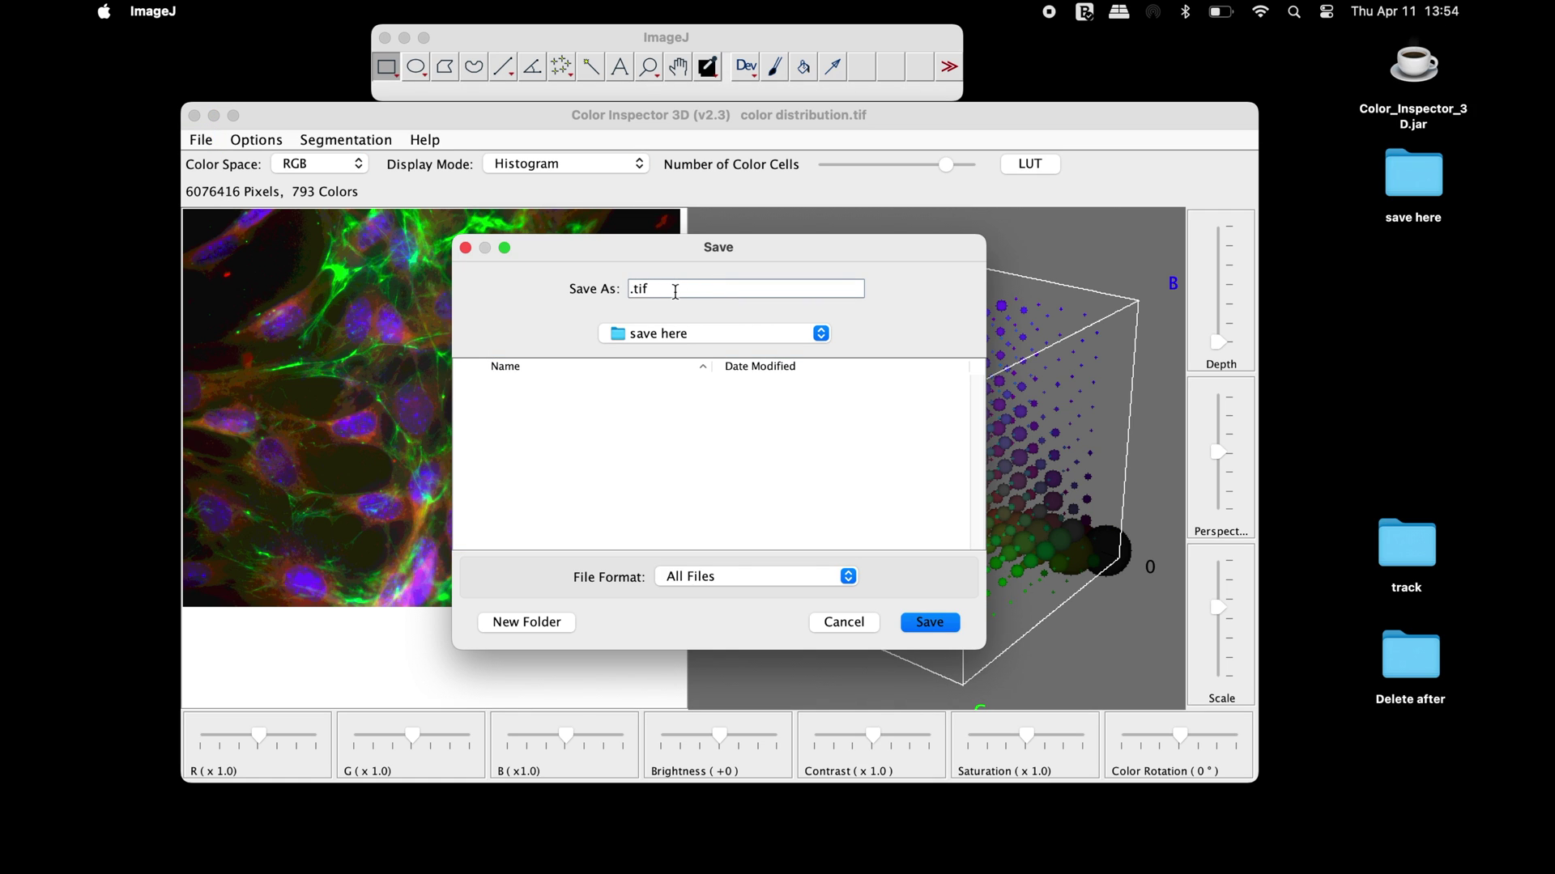
type("color distribution")
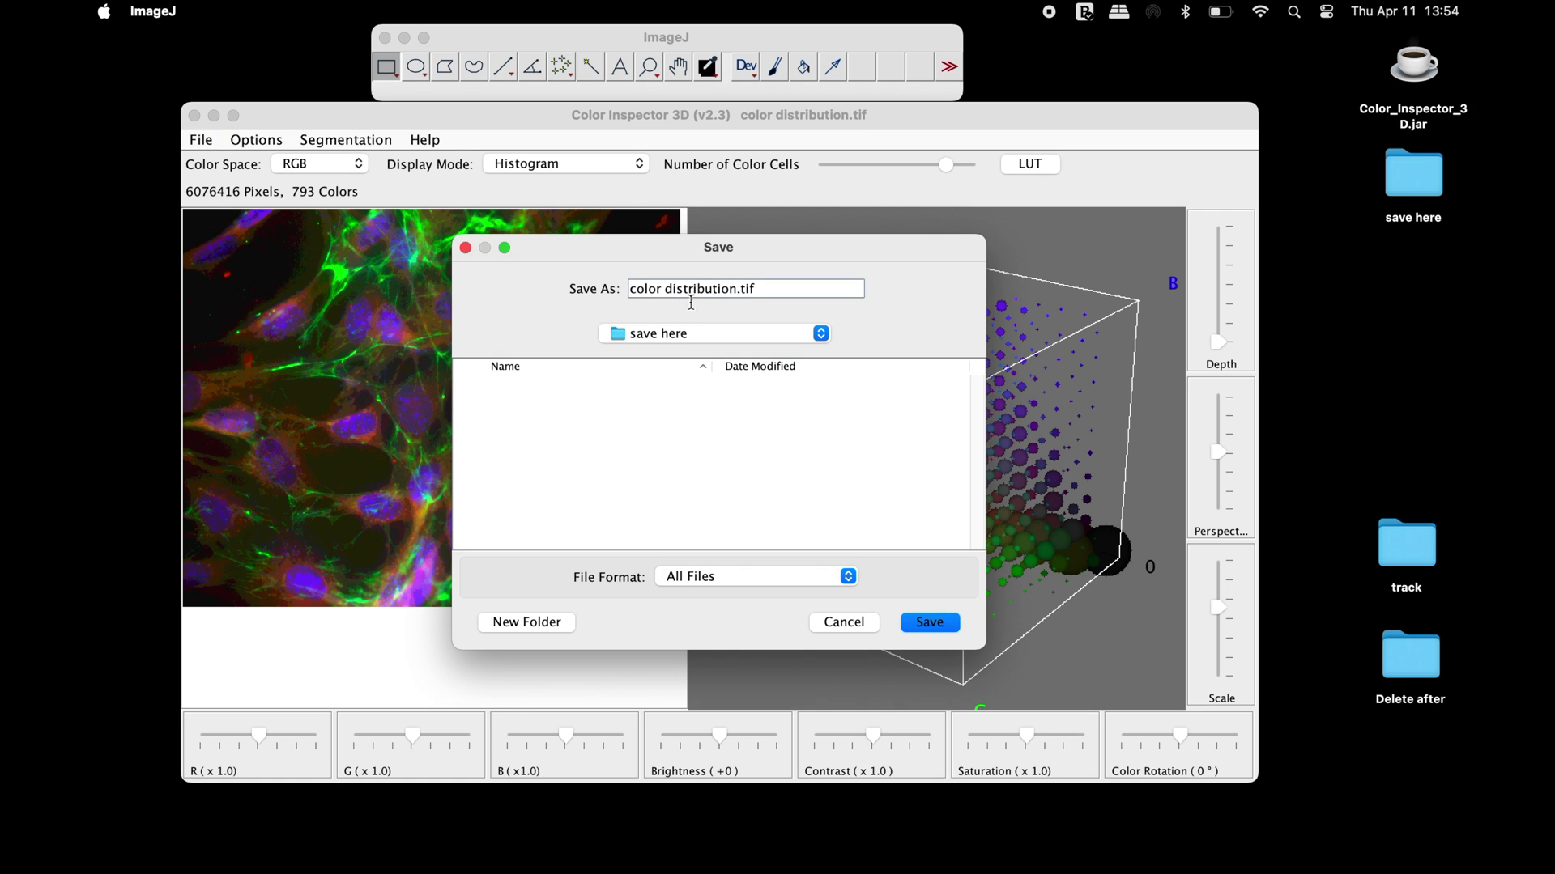